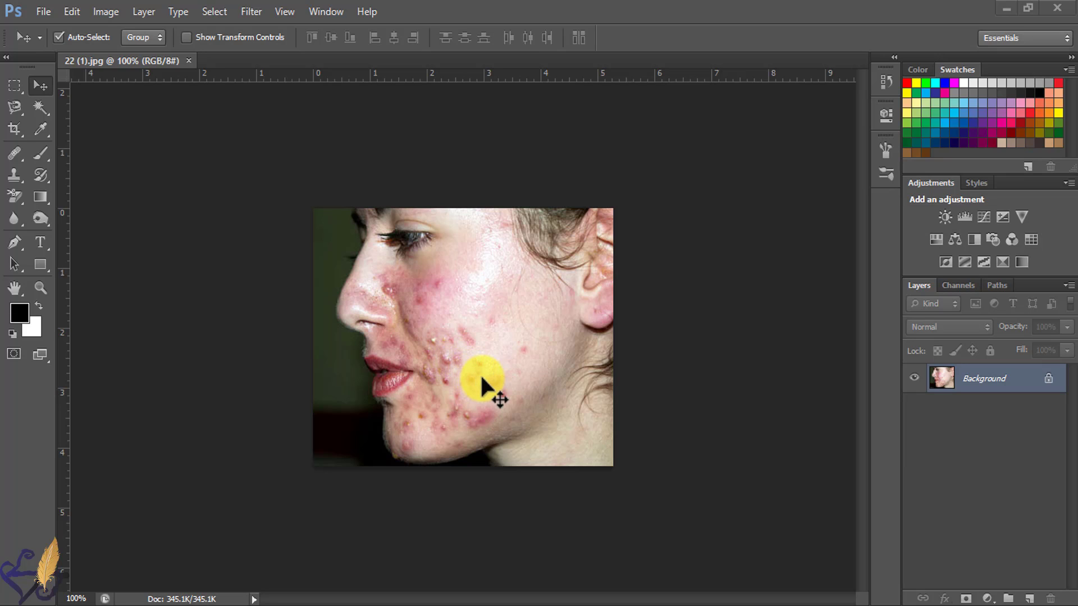
- Convert the locked Background into an editable layer named Layer 0
double_click(978, 386)
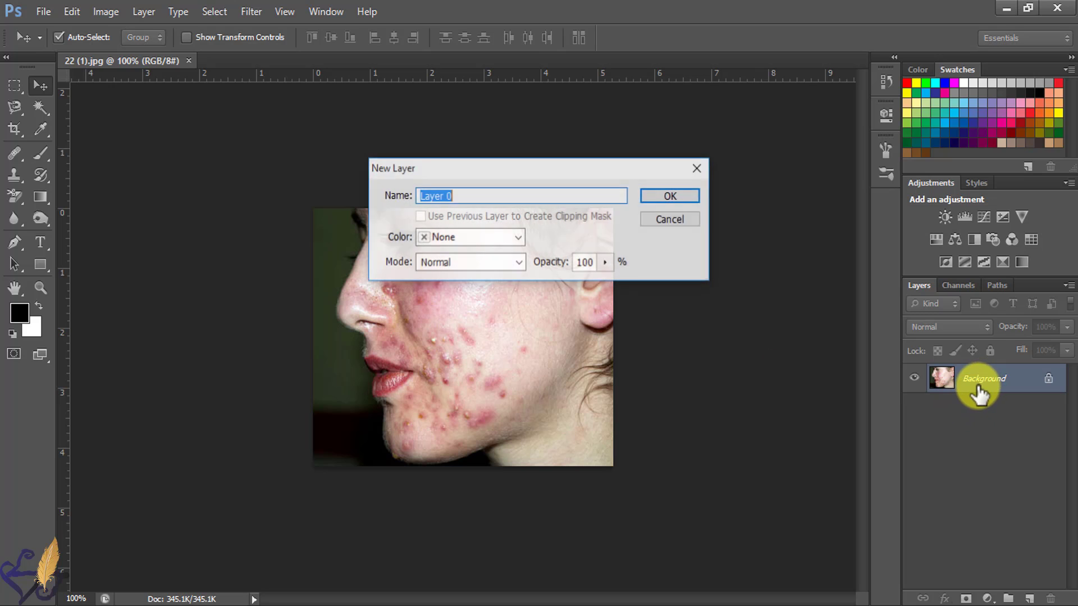
left_click(673, 197)
- Remove the isolated red spots on the rear lower cheek with the Spot Healing Brush at size 30, using Content-Aware
key("ctrl+plus")
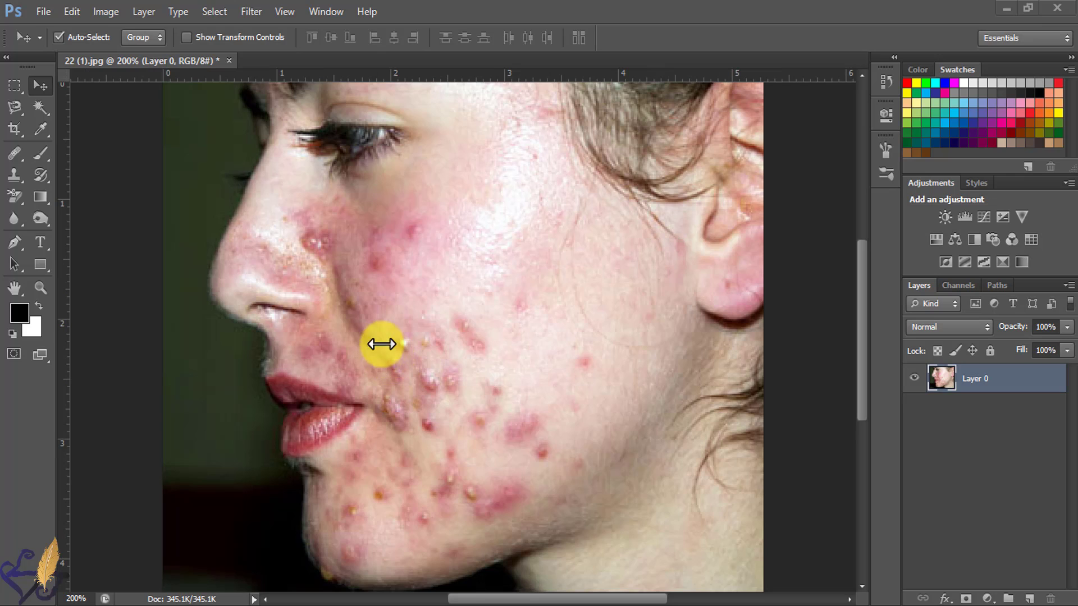
scroll(414, 342, "down", 2)
scroll(415, 345, "down", 2)
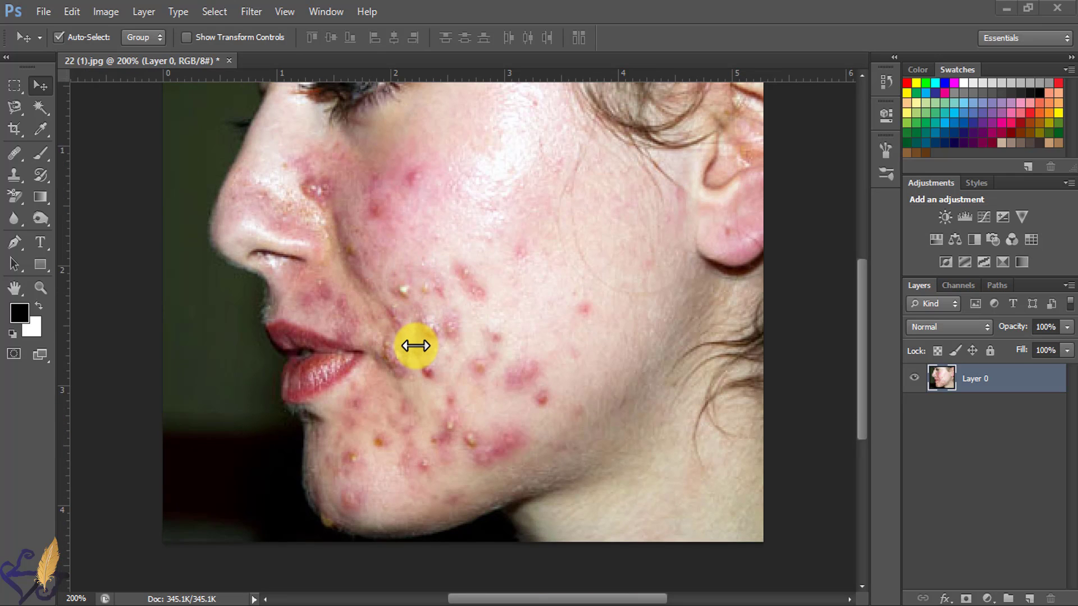
scroll(414, 348, "up", 4)
key("j")
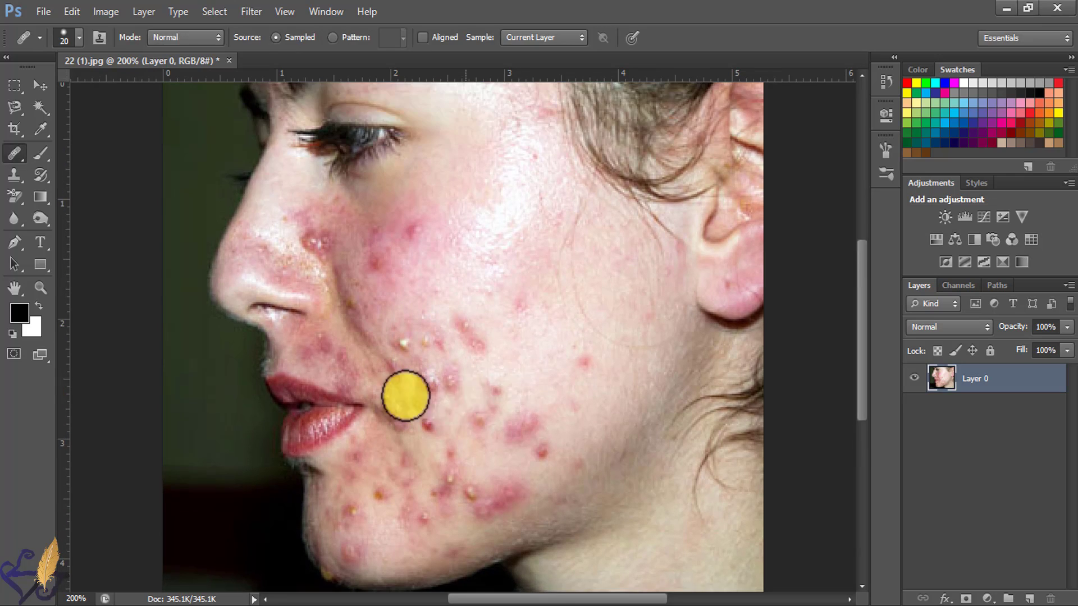
right_click(13, 154)
left_click(83, 144)
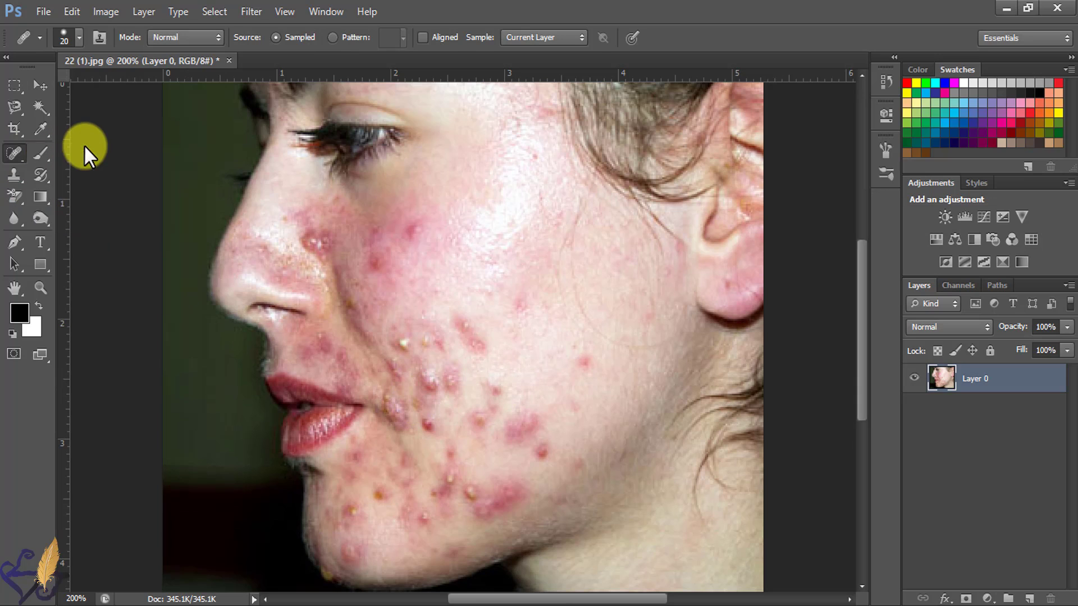
left_click(582, 363)
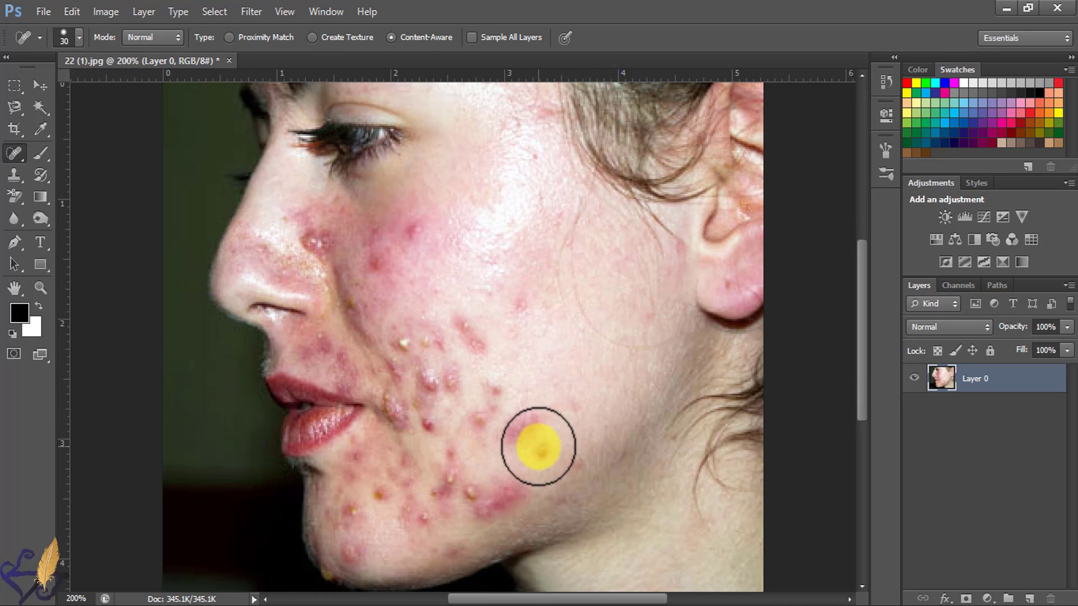
left_click(538, 448)
left_click(520, 431)
left_click(525, 428)
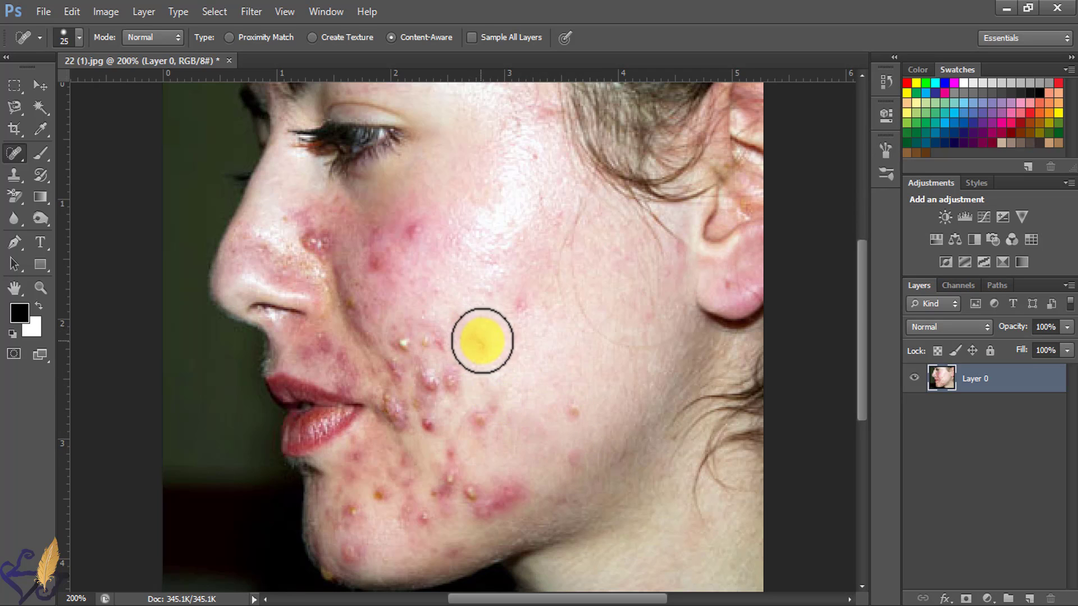
- Heal the scattered red spots across the middle of the cheek with the brush at size 25
left_click(483, 341)
left_click(518, 310)
left_click(487, 416)
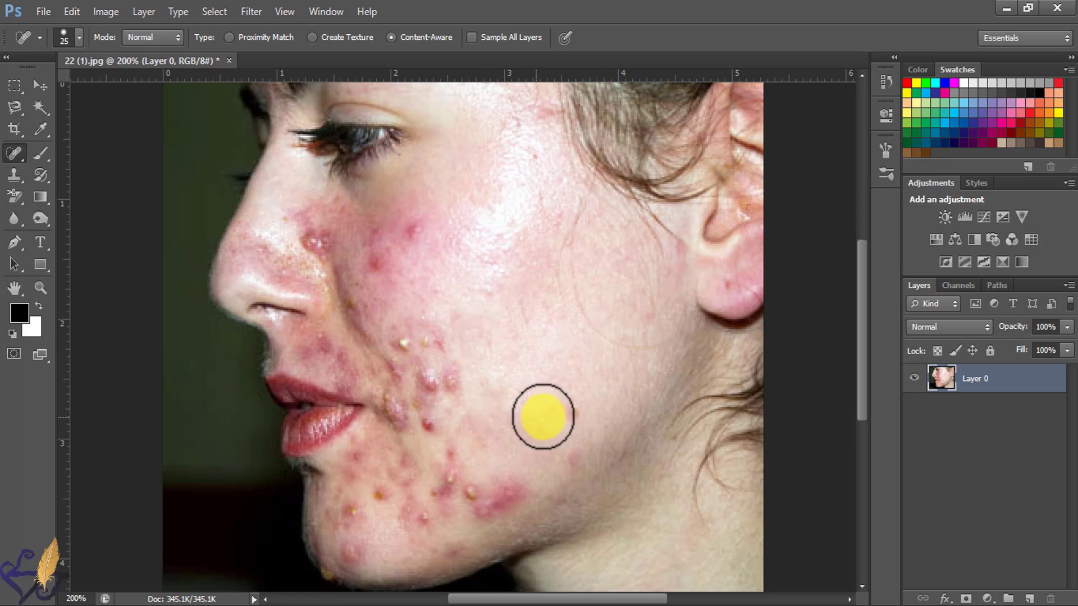
left_click(567, 413)
- Heal the large red patch and the neighbouring pimples along the jaw between chin and lower cheek
left_click(478, 491)
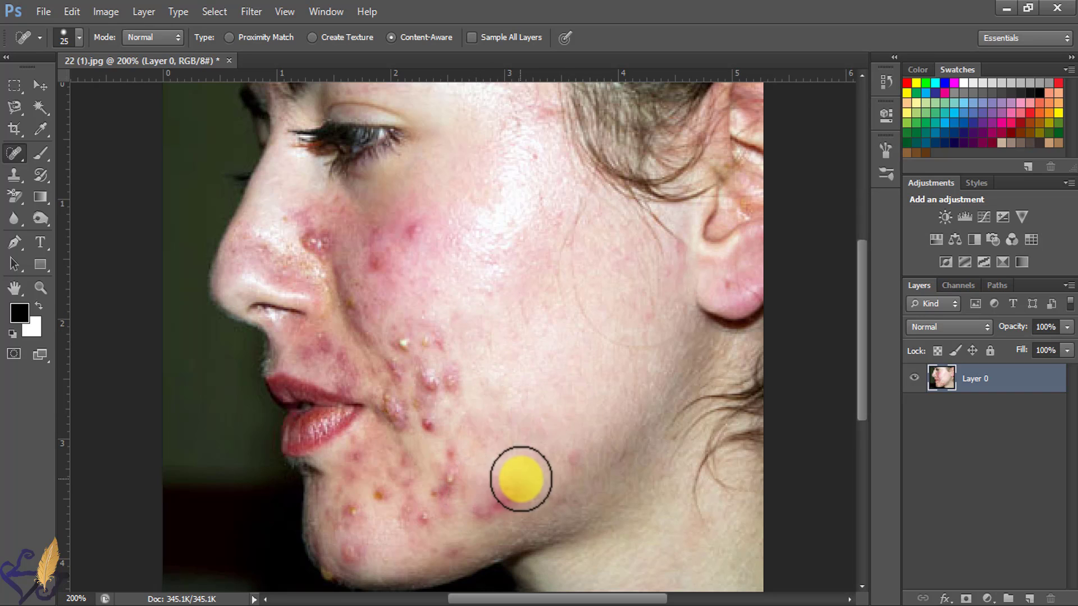
left_click(507, 486)
left_click(489, 514)
left_click(575, 462)
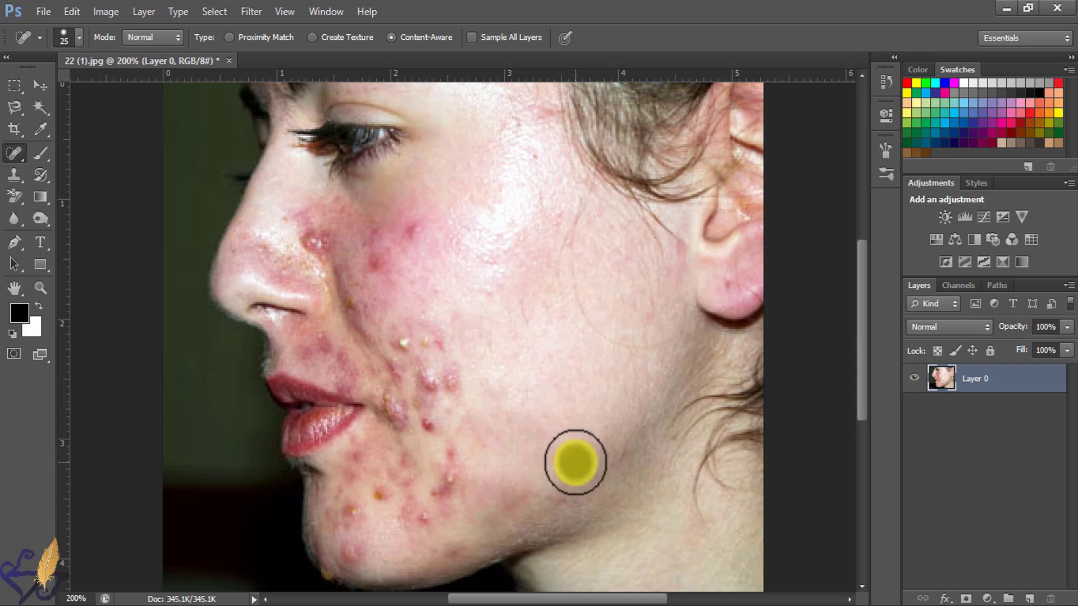
left_click(449, 485)
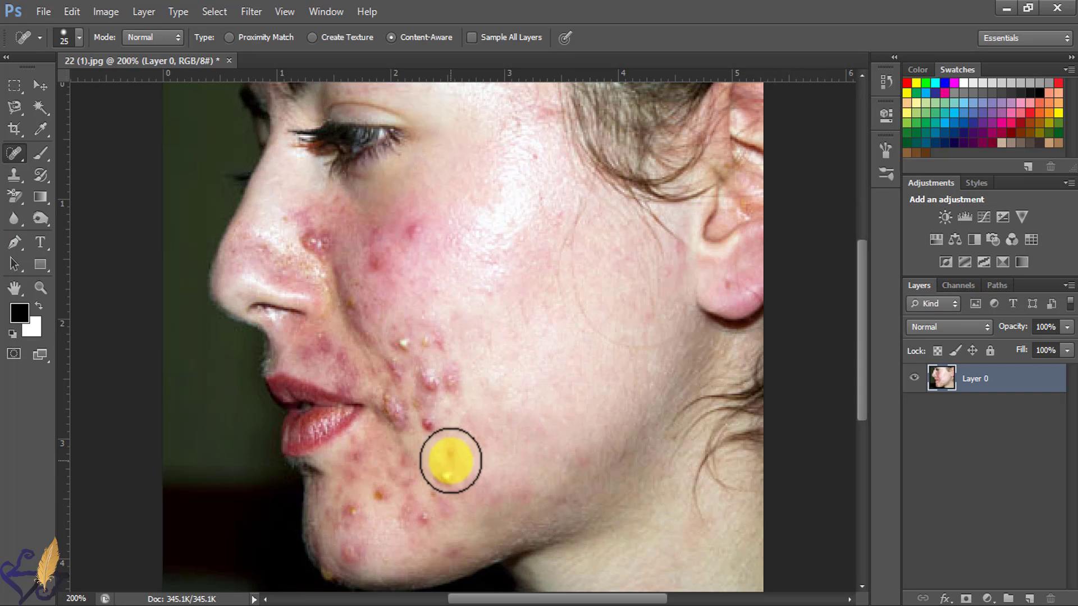
- Heal the blemishes on the front of the cheek, under the eye and beside the nostril
left_click(449, 375)
left_click(440, 333)
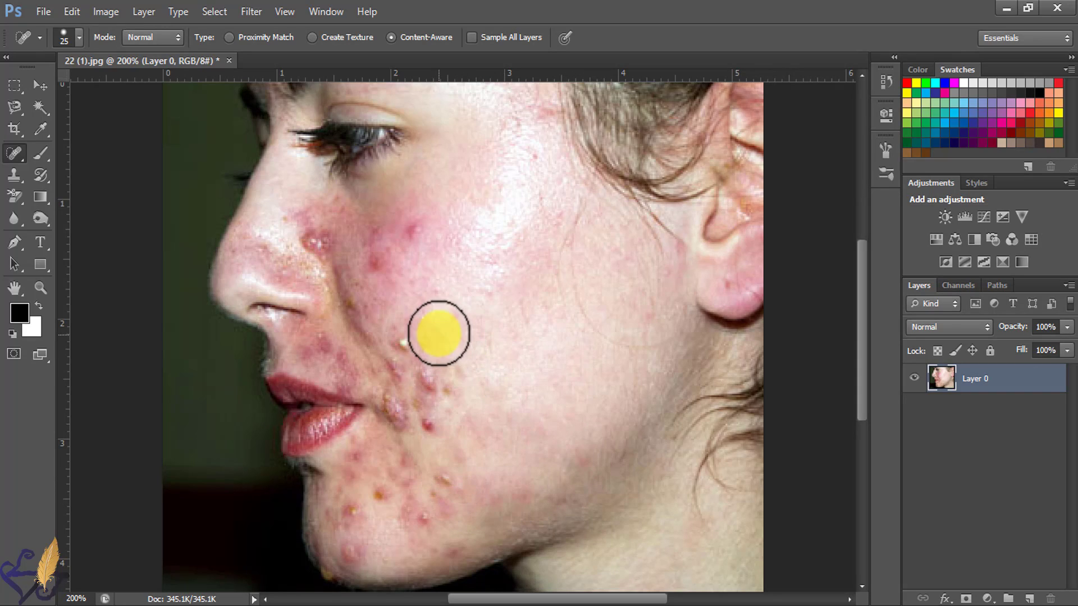
left_click(418, 234)
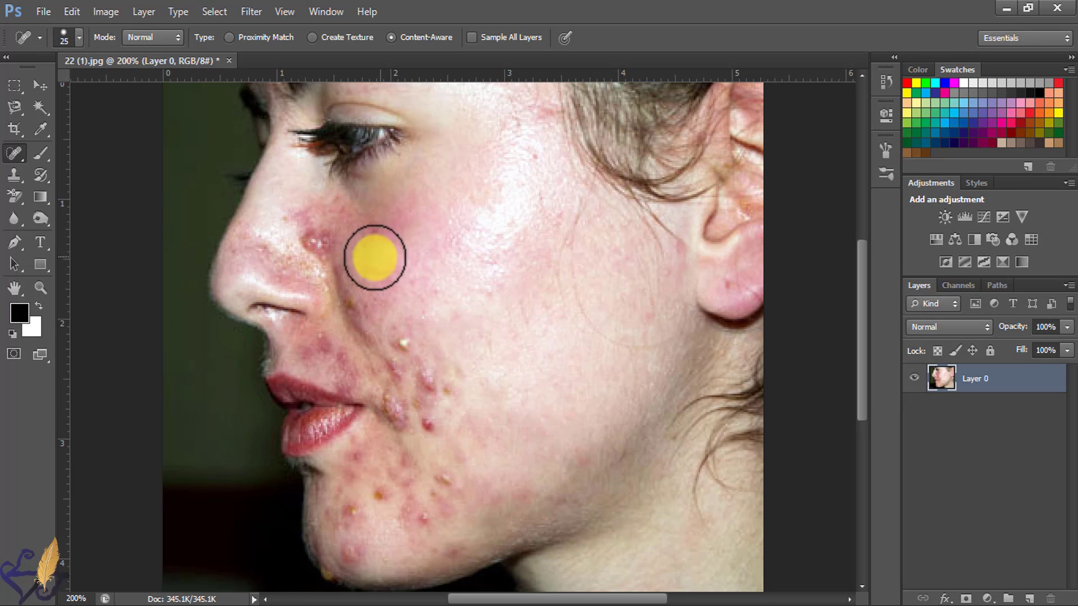
left_click(319, 234)
left_click(318, 240)
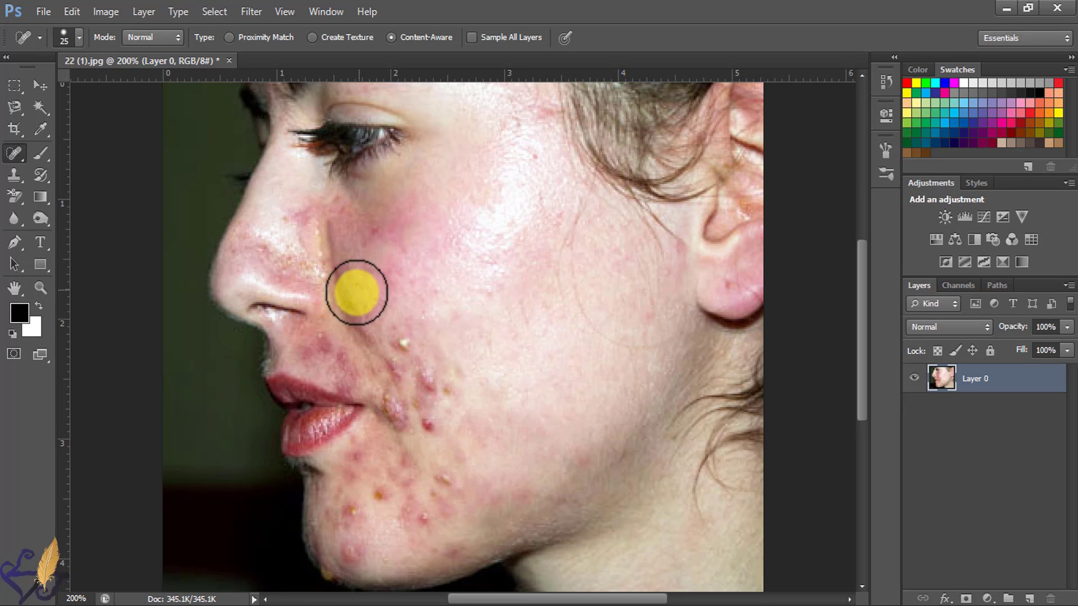
left_click(356, 292)
- Heal the dense cluster of pimples on the cheek beside the corner of the mouth
left_click(404, 344)
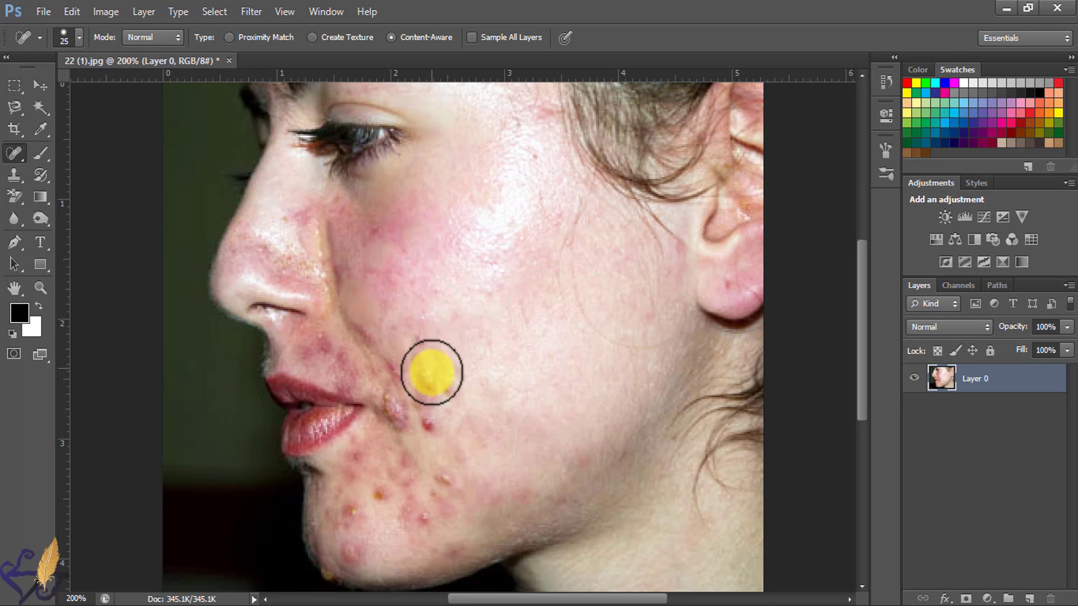
left_click(431, 372)
left_click(432, 419)
left_click(396, 412)
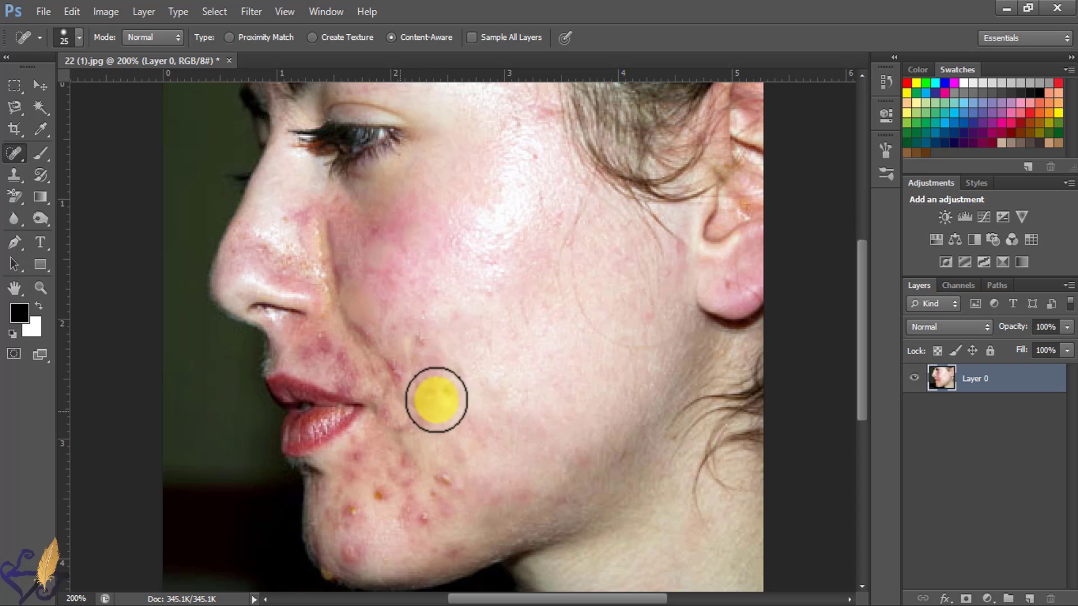
left_click(402, 372)
left_click(450, 386)
left_click(424, 400)
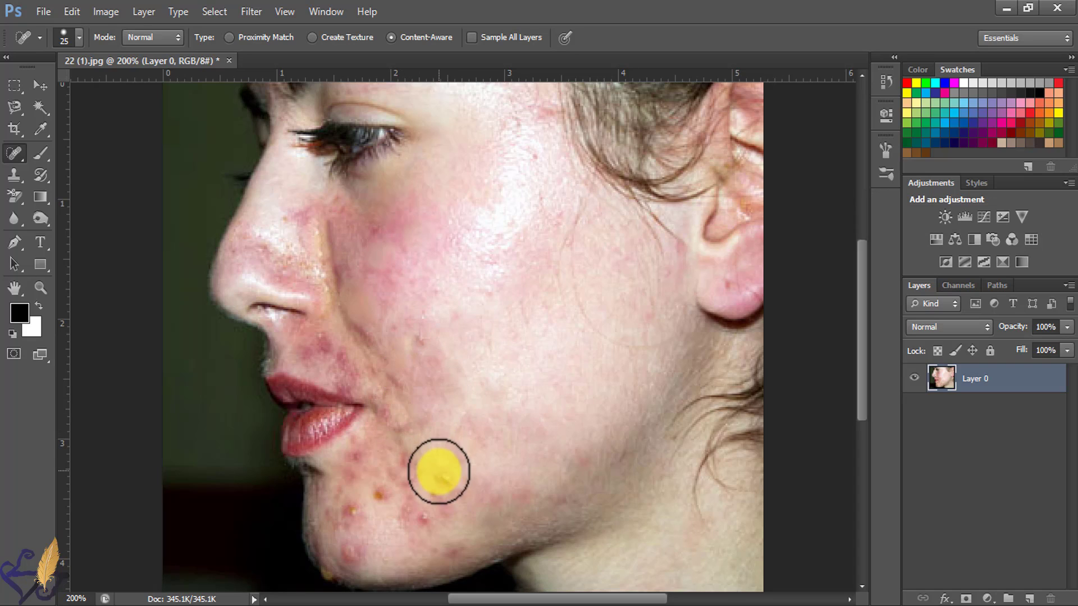
- Heal the pimples across the chin below the corner of the mouth
left_click(438, 471)
left_click(428, 510)
left_click(387, 490)
left_click(413, 457)
left_click(385, 523)
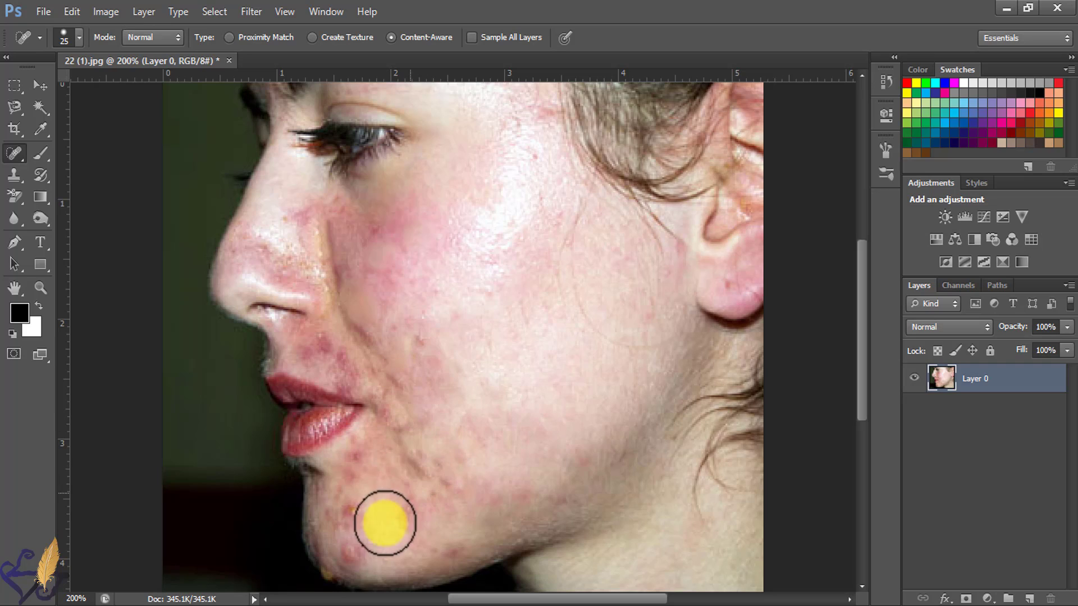
left_click(359, 505)
- Heal the spots at the lower edge and front of the chin, varying the brush size between 9 and 25
scroll(364, 526, "down", 1)
left_click(342, 519)
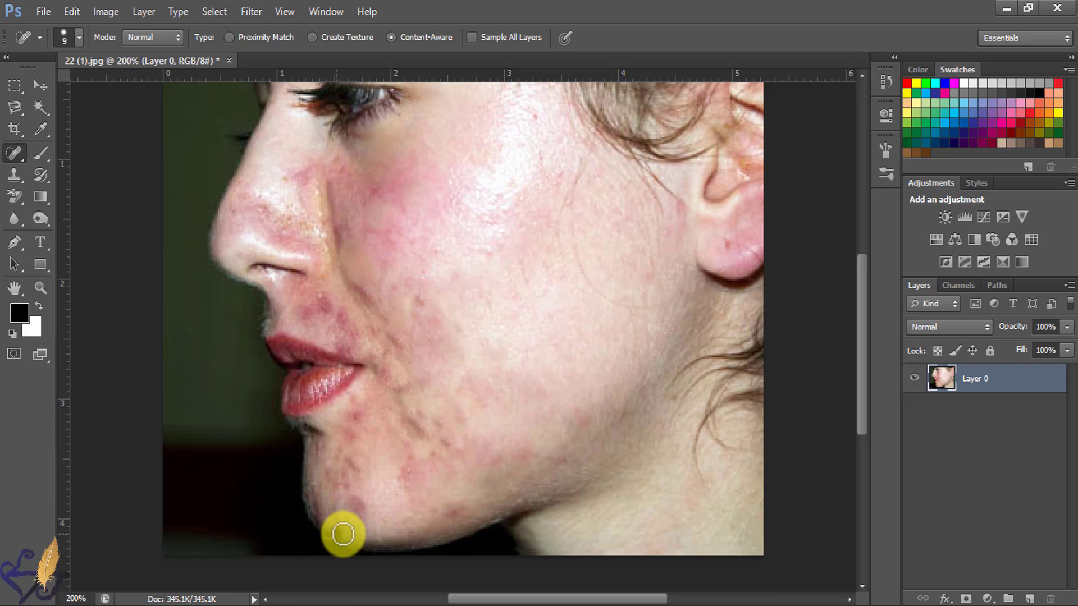
left_click(361, 506)
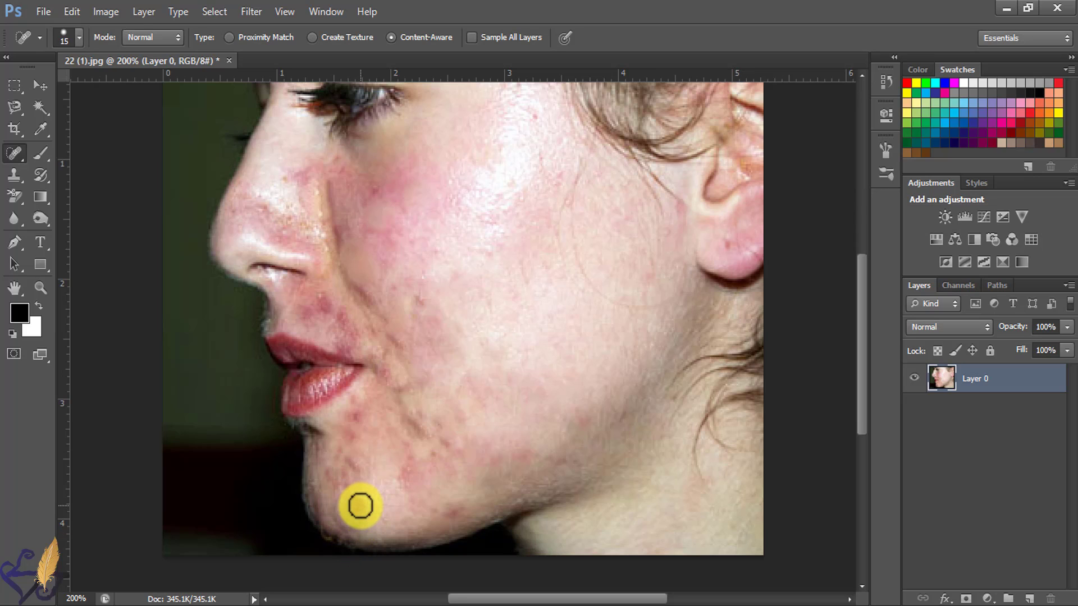
key("bracketright")
key("bracketright")
left_click(356, 501)
left_click(341, 466)
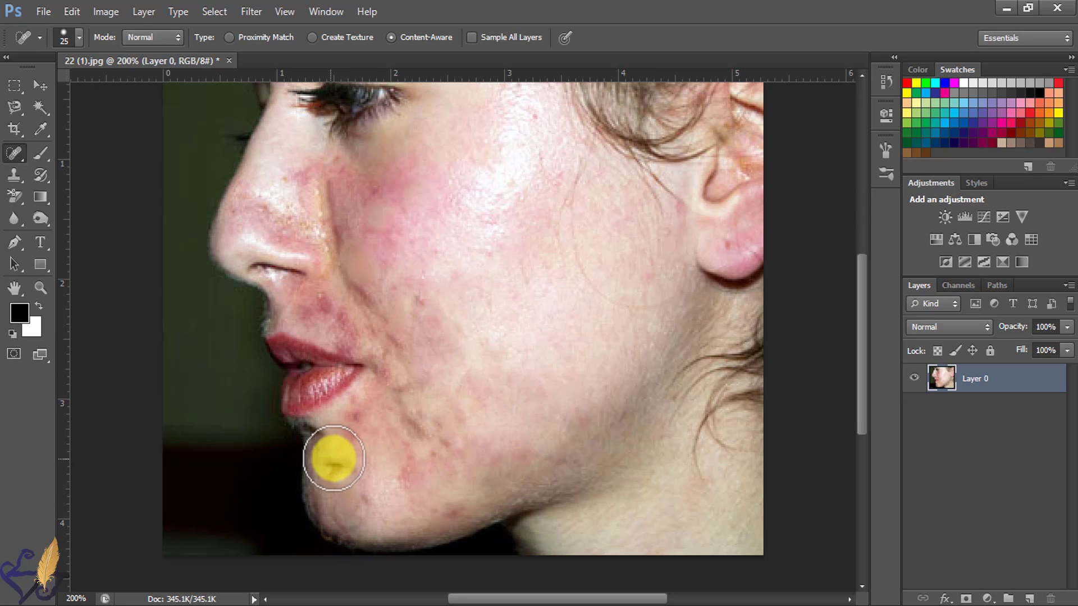
left_click(338, 464)
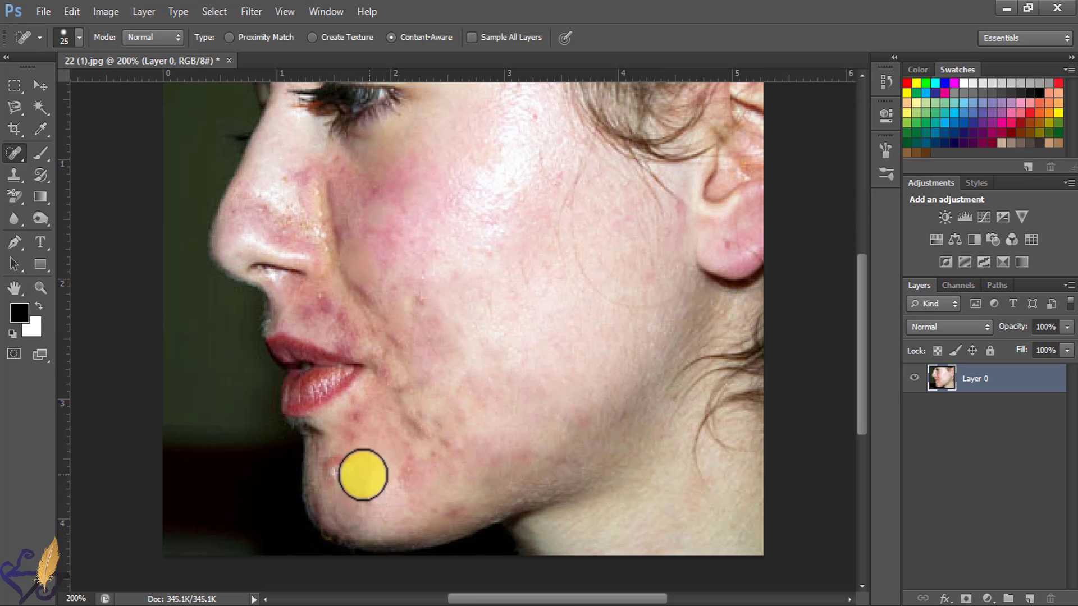
- Touch up the small marks on the front of the chin below the lower lip with the brush at size 15
key("bracketleft")
left_click(339, 467)
left_click(354, 430)
left_click(361, 418)
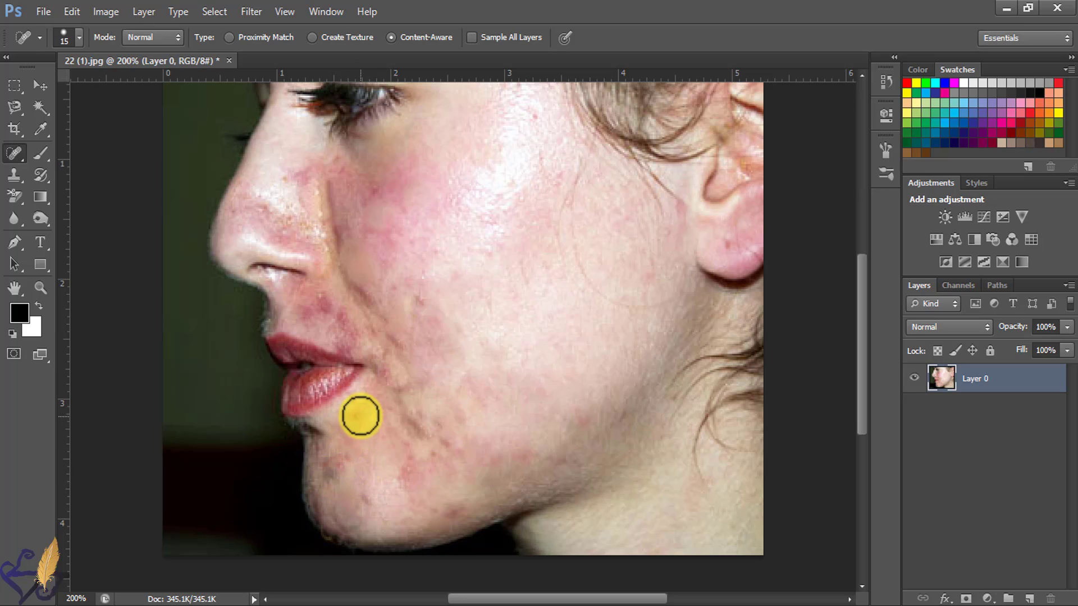
- Heal the dark marks on the rear chin and the faint red marks along the jawline
left_click(405, 421)
left_click(420, 428)
left_click(448, 440)
left_click(411, 470)
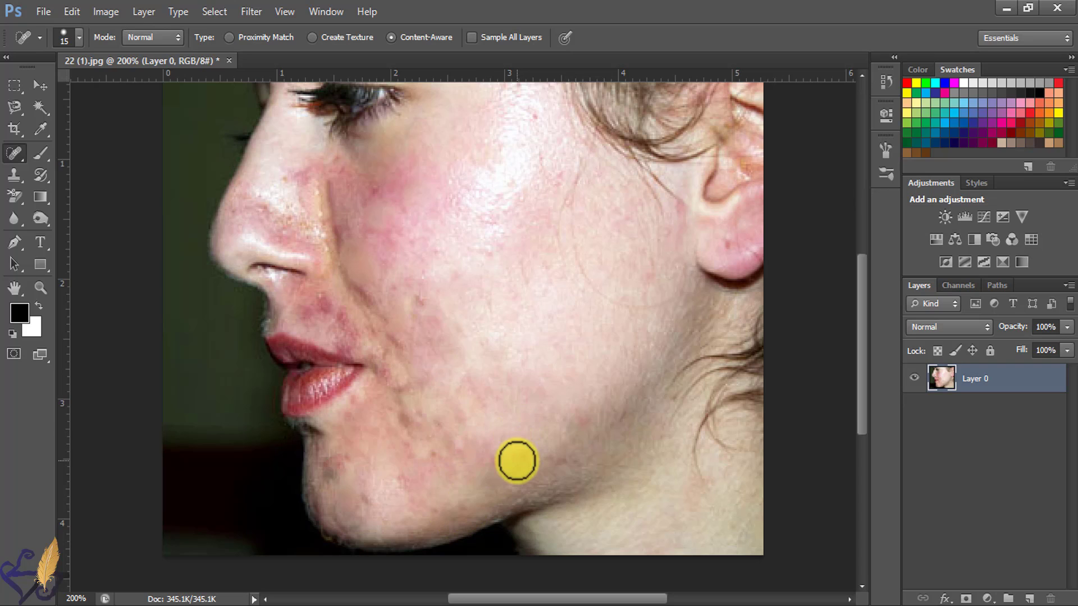
left_click(517, 460)
left_click(580, 419)
- Retouch the leftover spots on the cheek along the crease beside the mouth
scroll(522, 418, "up", 3)
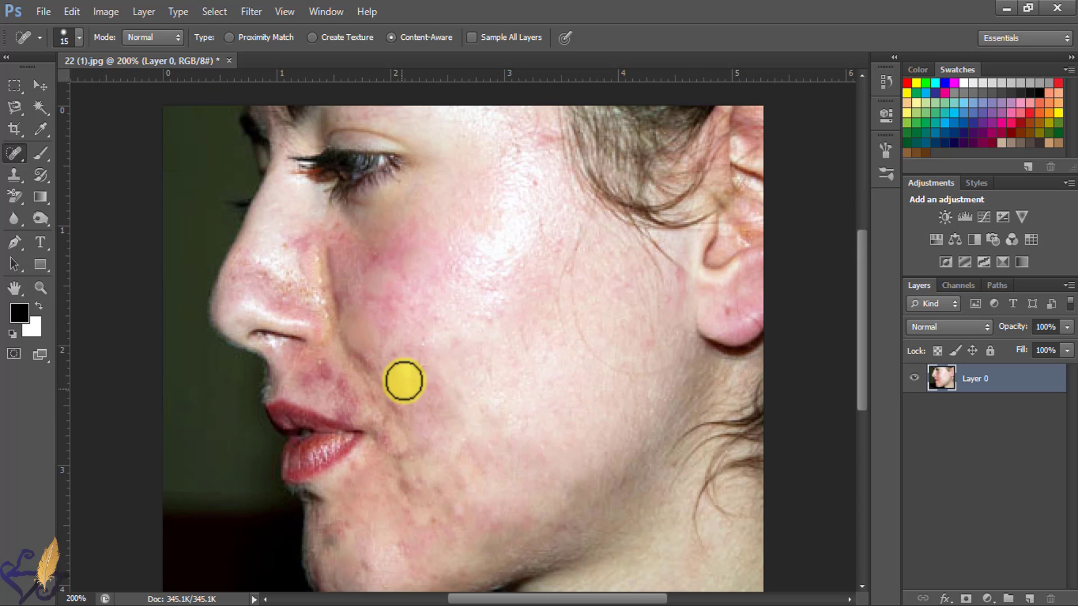
left_click(419, 363)
left_click(410, 447)
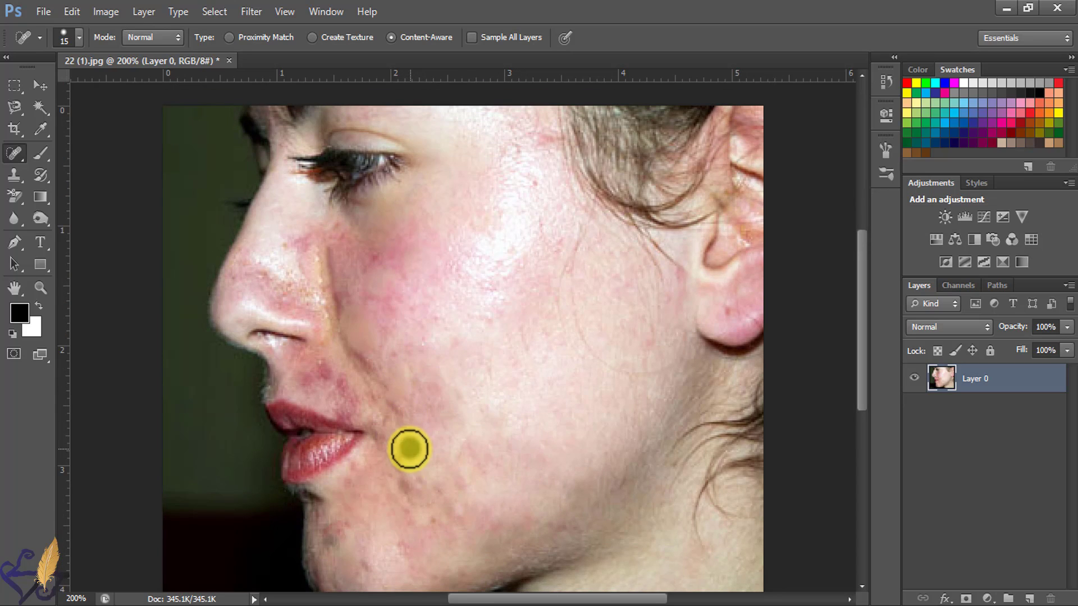
left_click(409, 475)
- Heal the red spots between the nose and upper lip, out to the smile crease
left_click(321, 367)
left_click(344, 383)
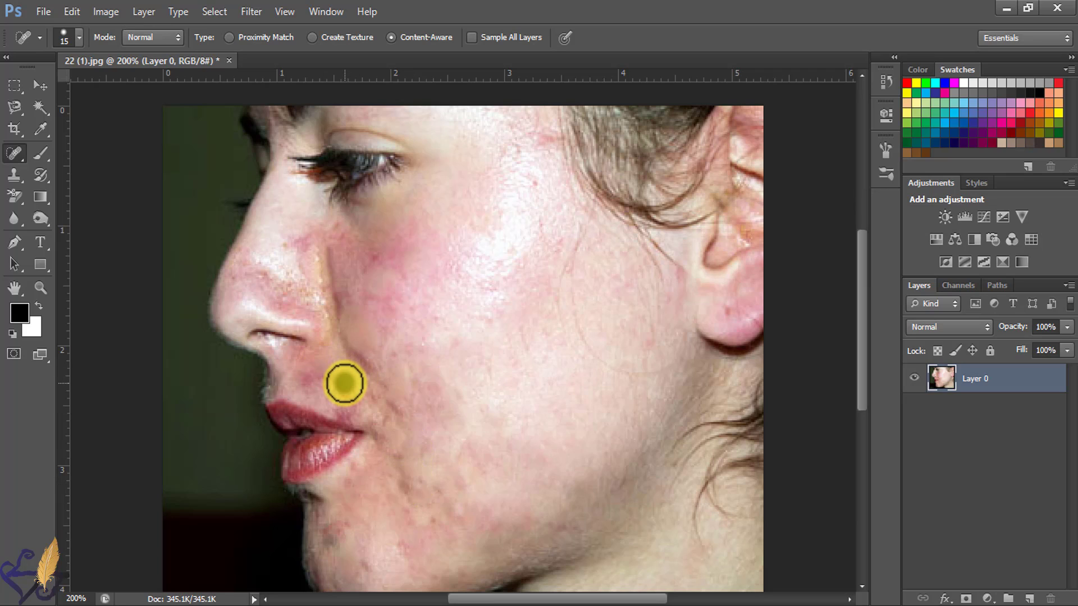
left_click(348, 406)
left_click(381, 403)
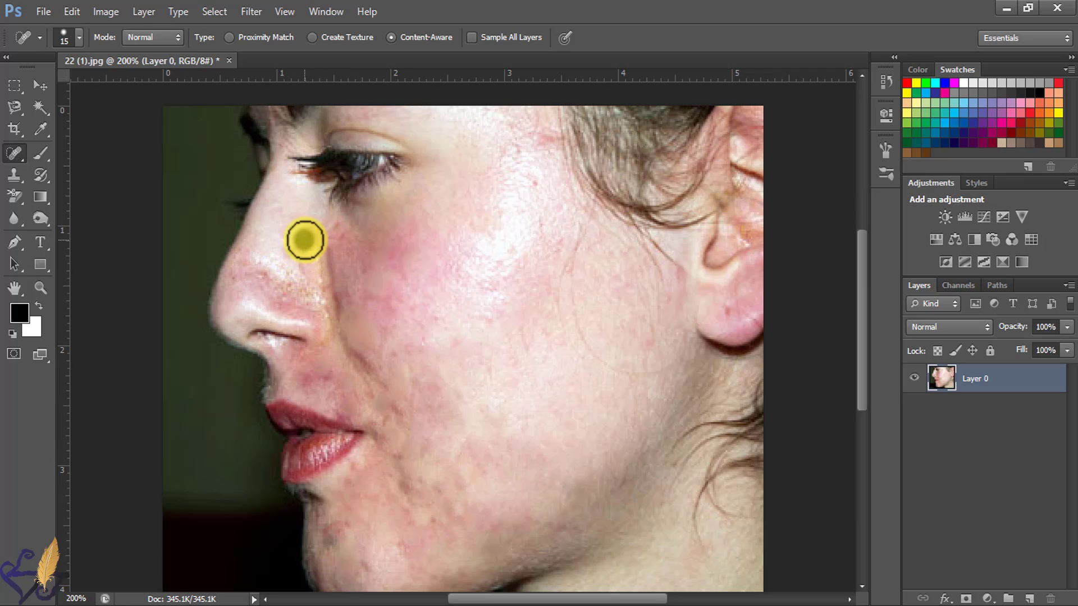
- Heal the blemishes on the side of the nose and around the nostril crease, plus a leftover mark above the upper lip
left_click(305, 240)
left_click(322, 294)
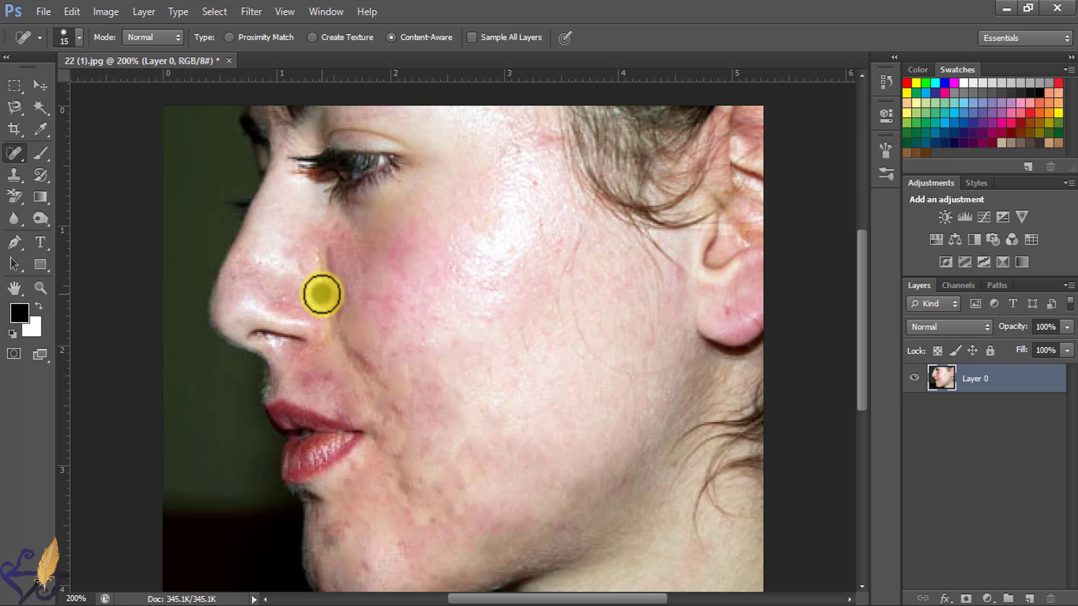
left_click(325, 275)
left_click(317, 254)
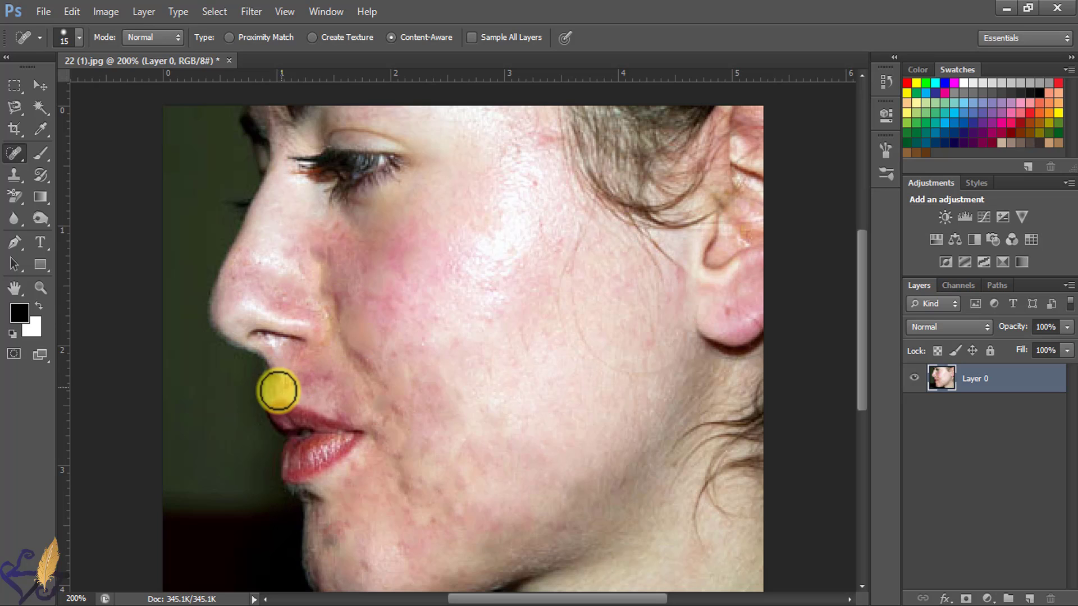
left_click(337, 379)
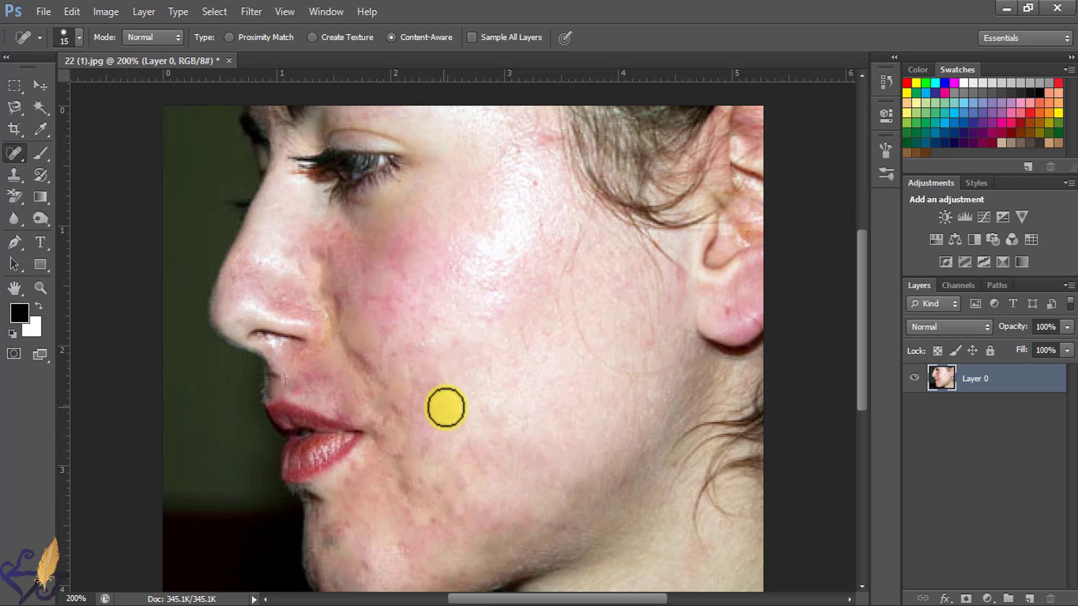
- Clone smooth skin over the middle of the cheek and the red patch below the eye with the Clone Stamp at 54% opacity
scroll(447, 392, "up", 5)
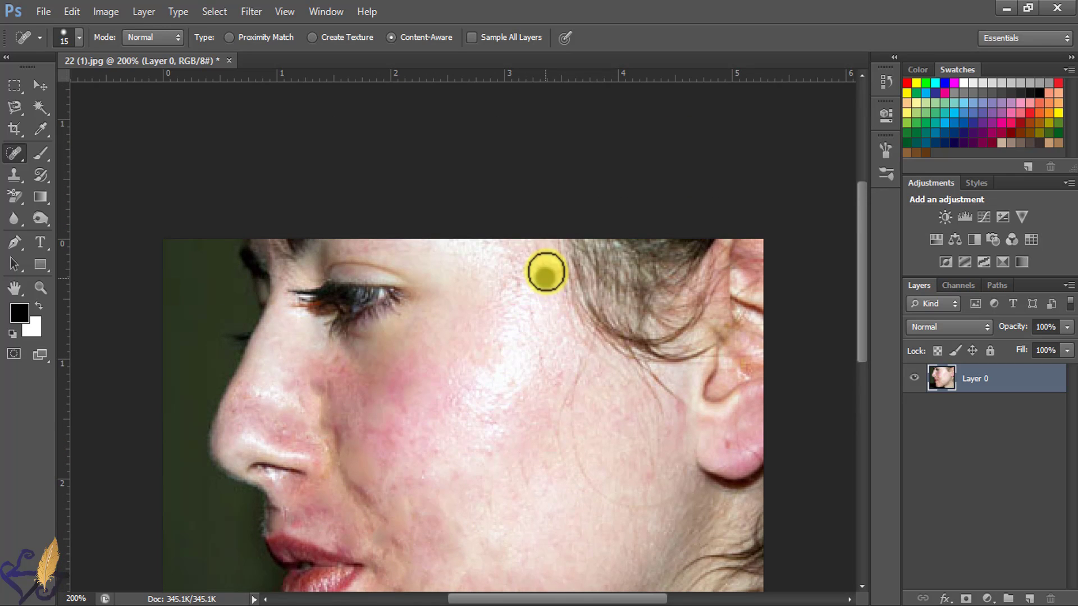
scroll(503, 406, "down", 6)
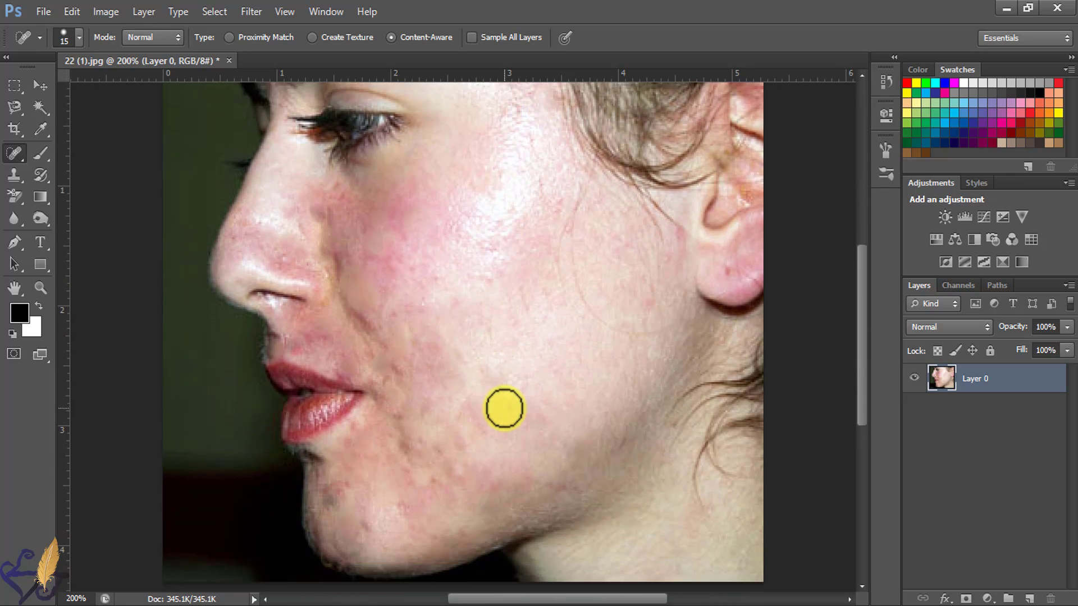
scroll(399, 447, "down", 2)
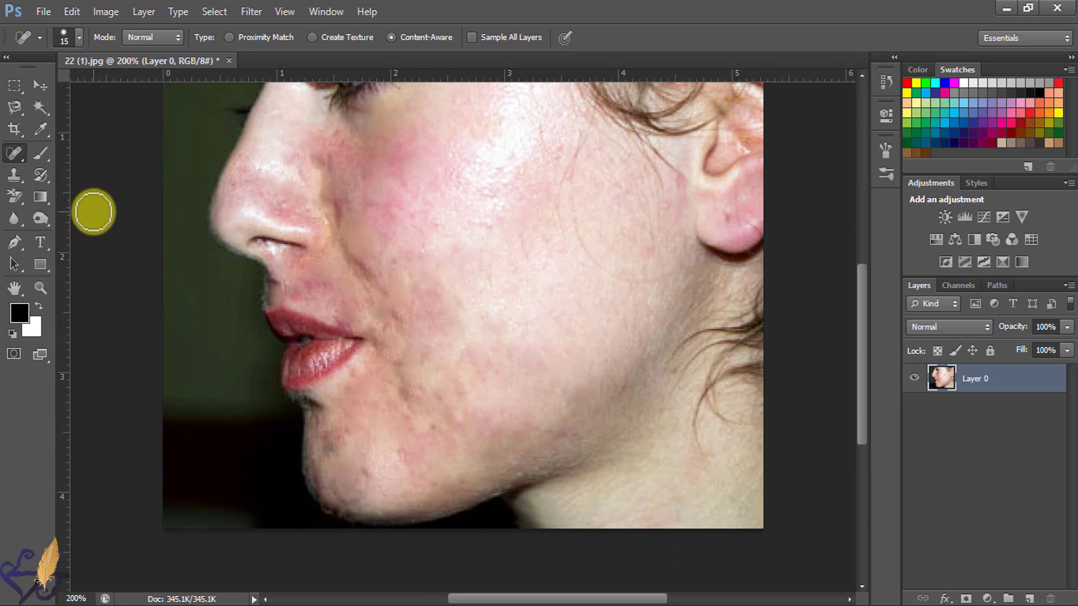
left_click_drag(11, 174, 64, 175)
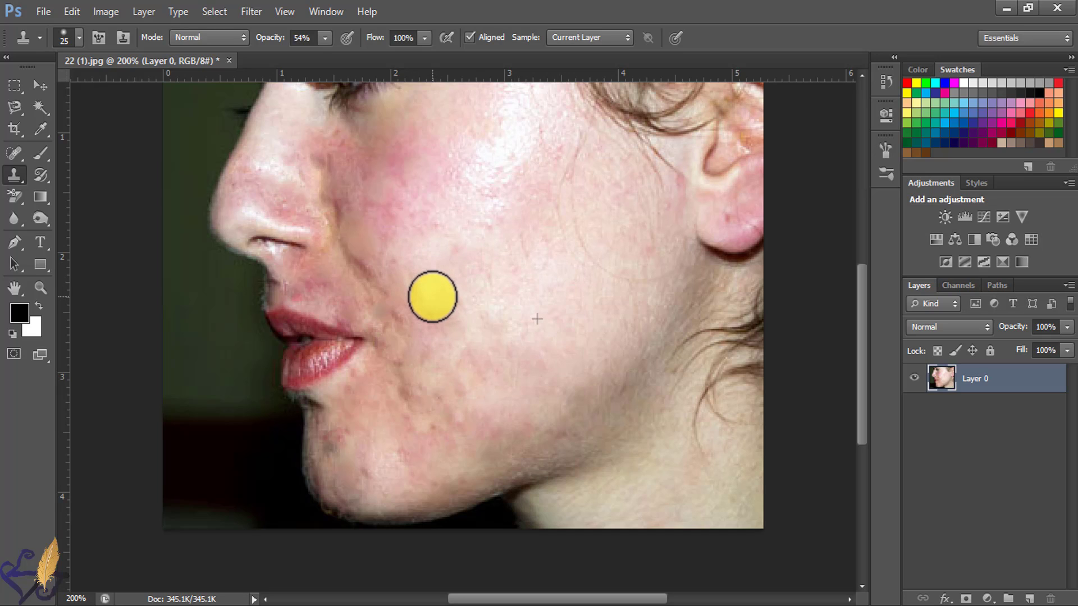
left_click_drag(435, 306, 475, 339)
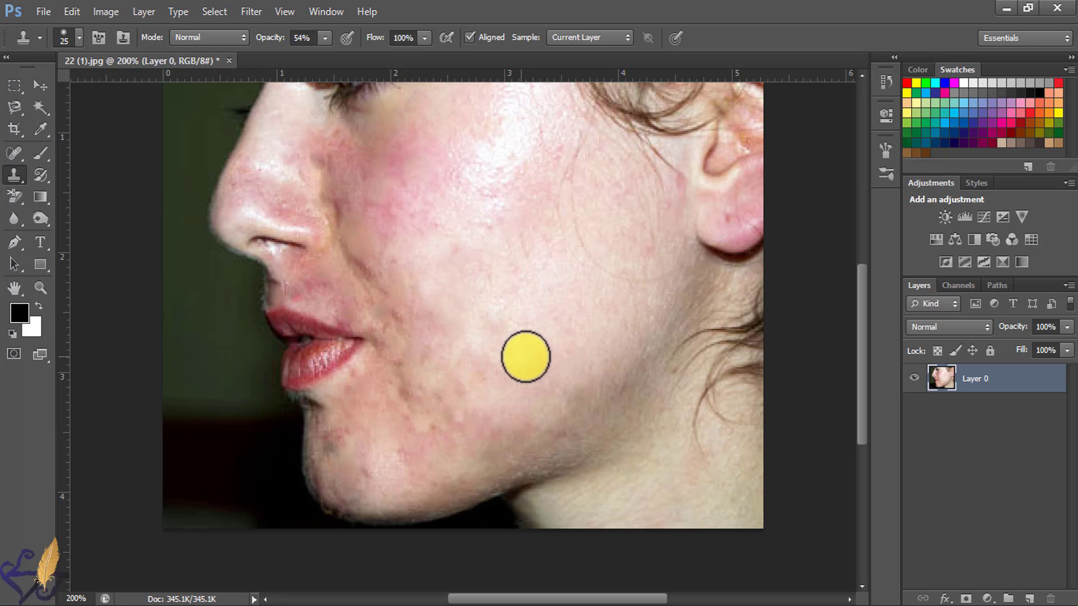
mouse_move(500, 363)
left_mouse_down()
mouse_move(477, 367)
mouse_move(443, 384)
left_mouse_up()
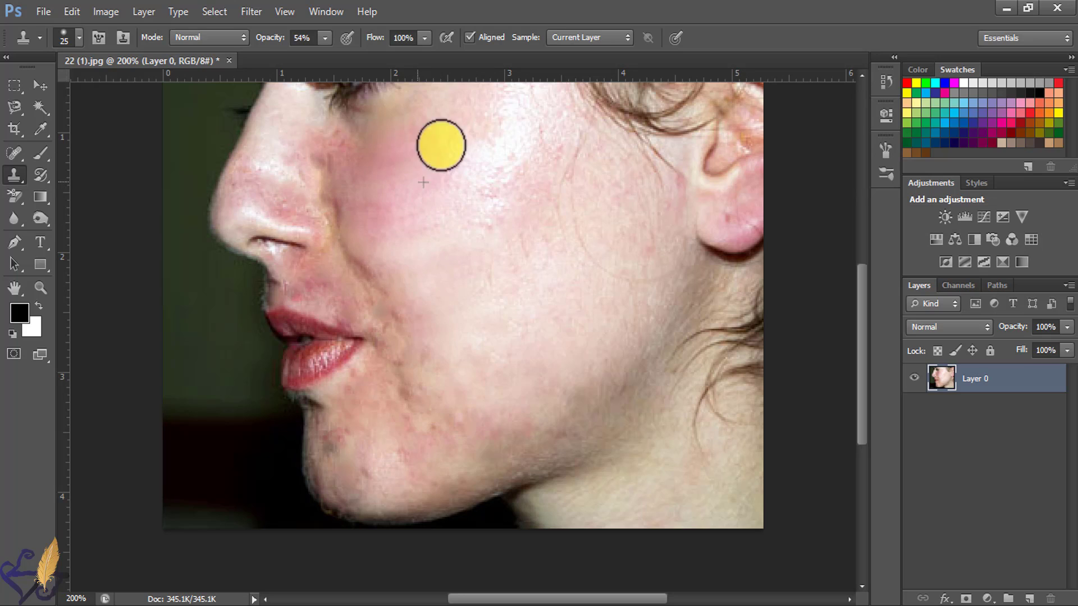
scroll(427, 224, "up", 5)
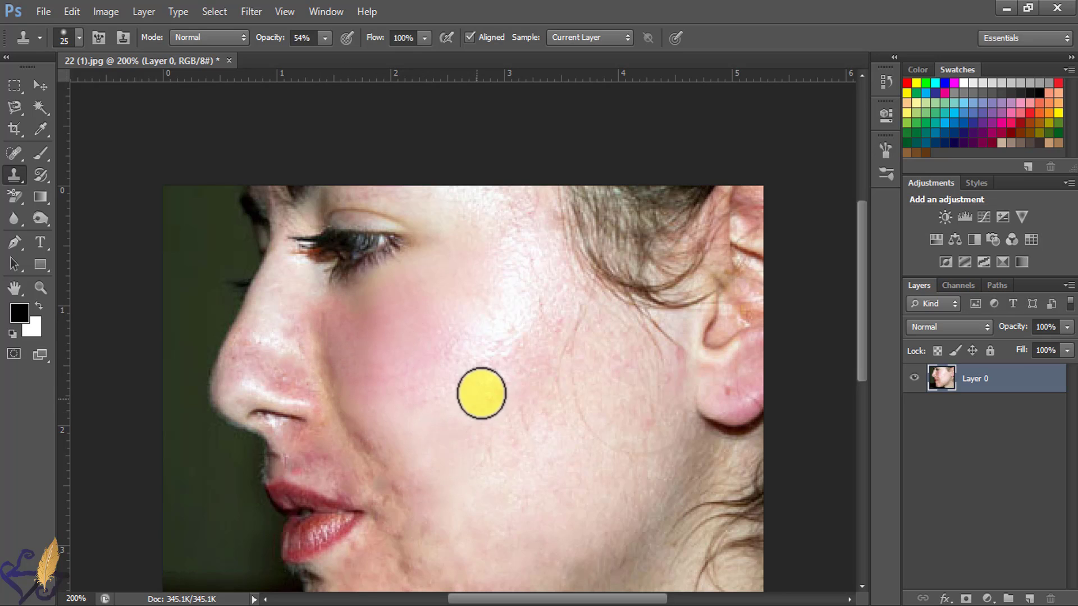
- Set the Clone Stamp opacity to 40% and clone clean cheek skin over the blotches beside the mouth crease
scroll(494, 458, "down", 5)
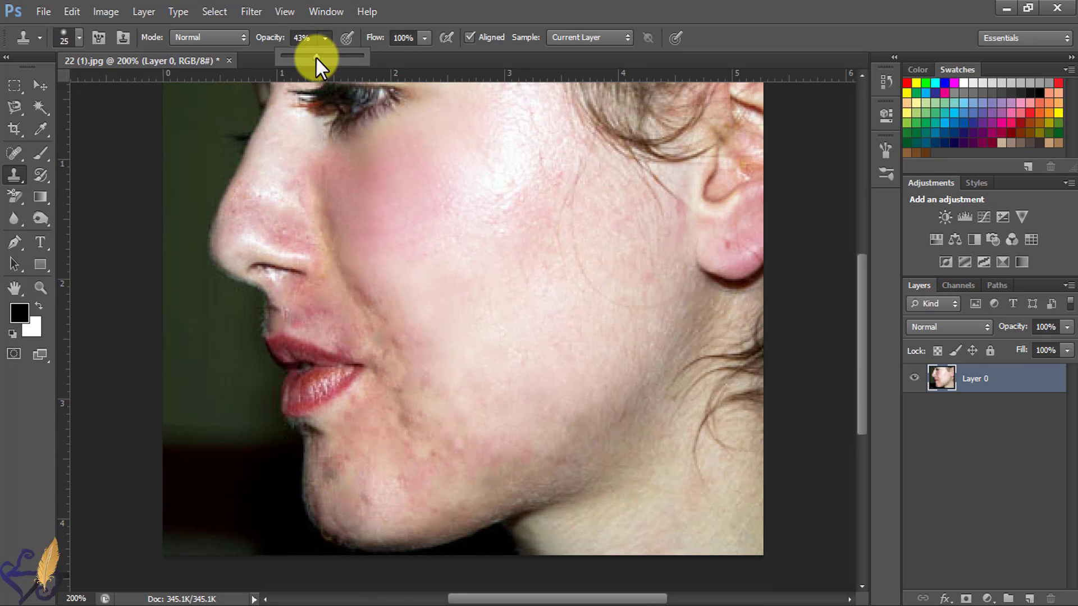
left_click_drag(316, 57, 313, 57)
left_click(382, 226)
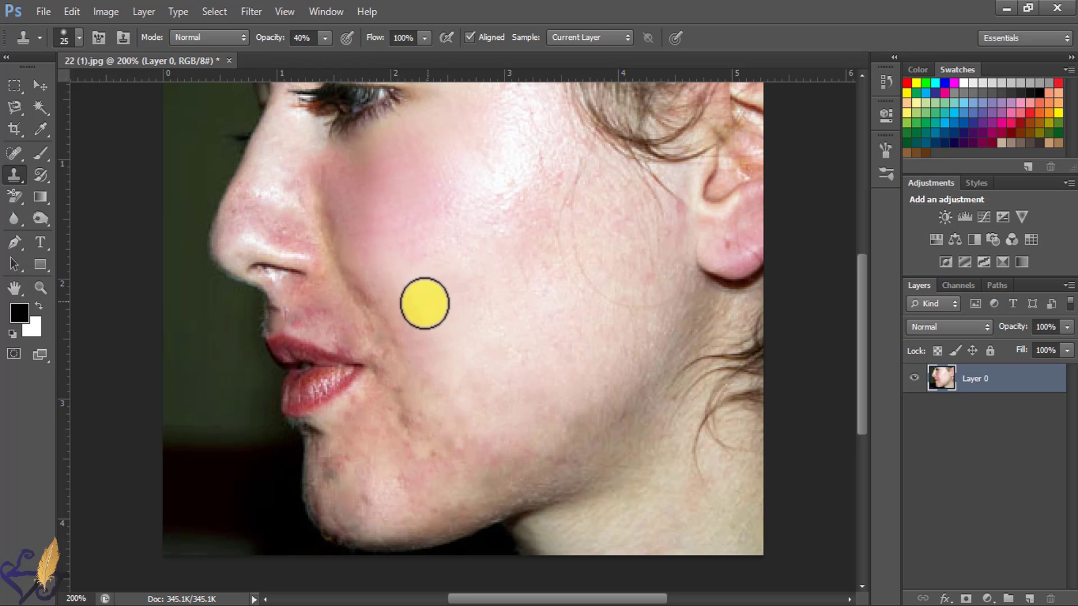
left_click(425, 303, "alt")
mouse_move(414, 341)
left_mouse_down()
mouse_move(404, 378)
mouse_move(434, 334)
mouse_move(419, 386)
mouse_move(472, 356)
mouse_move(441, 432)
mouse_move(481, 362)
mouse_move(426, 419)
left_mouse_up()
left_click(434, 334, "alt")
left_click(472, 358, "alt")
left_click(482, 361, "alt")
left_click(540, 340, "alt")
left_click_drag(505, 387, 449, 458)
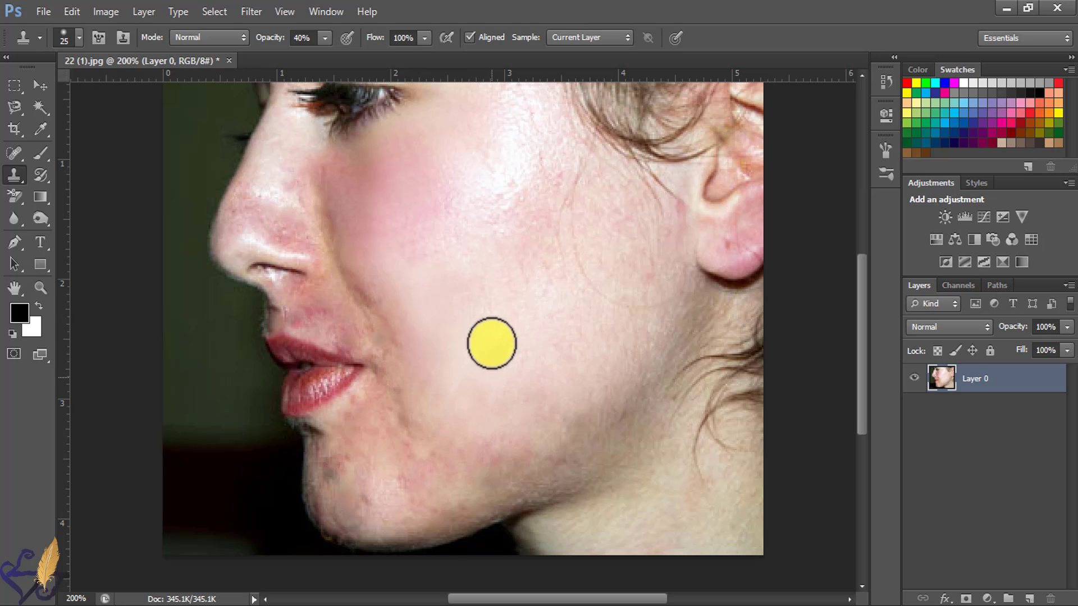
- Even out the lower cheek between the mouth corner and the jaw with cloned clean skin
left_click_drag(470, 347, 442, 422)
left_click(505, 341, "alt")
left_click_drag(481, 380, 447, 453)
left_click(550, 368, "alt")
left_click_drag(529, 412, 518, 436)
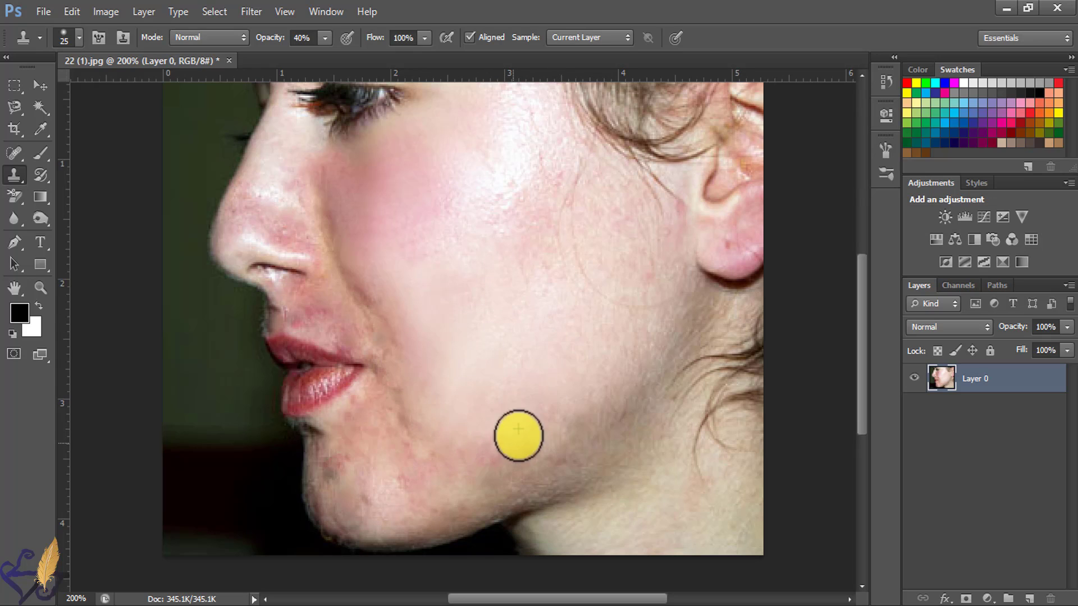
- Clone clean skin over the spots and stray hair lines on the rear cheek between the jaw, ear and hairline
left_click(611, 315, "alt")
left_click_drag(592, 368, 585, 394)
left_click(586, 394, "alt")
left_click_drag(625, 310, 633, 309)
left_click(678, 198, "alt")
left_click(653, 266, "alt")
mouse_move(663, 234)
left_mouse_down()
mouse_move(661, 247)
mouse_move(643, 218)
left_mouse_up()
left_click(606, 263, "alt")
left_click_drag(610, 240, 603, 238)
left_click(612, 220, "alt")
left_click_drag(603, 186, 548, 205)
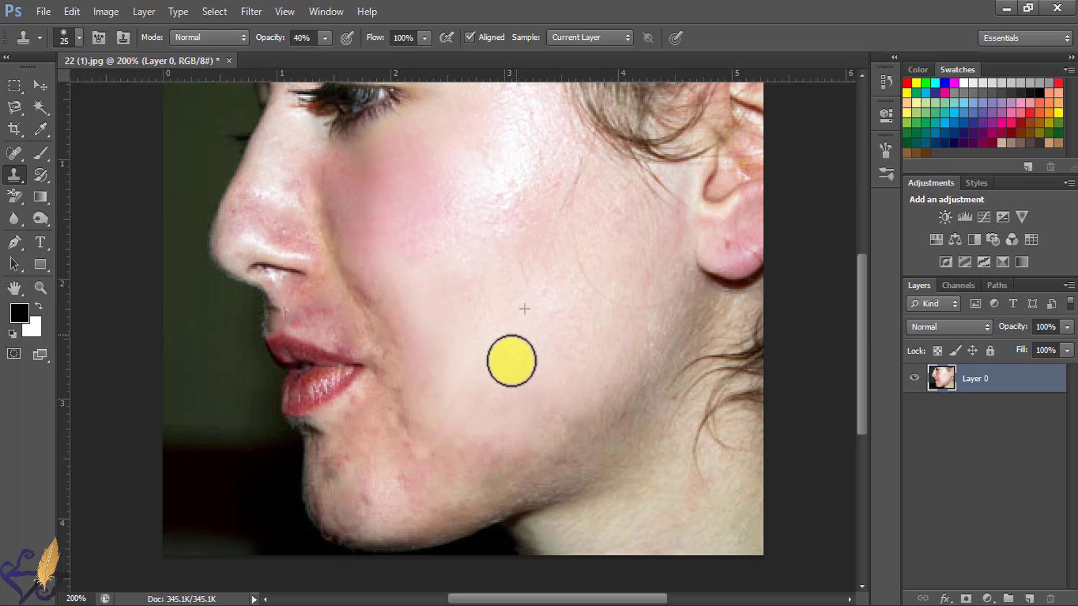
- Clone light cheek skin down over the reddish area just above the jawline
left_click_drag(511, 361, 486, 445)
left_click(574, 373, "alt")
left_click_drag(553, 414, 502, 479)
left_click(546, 409, "alt")
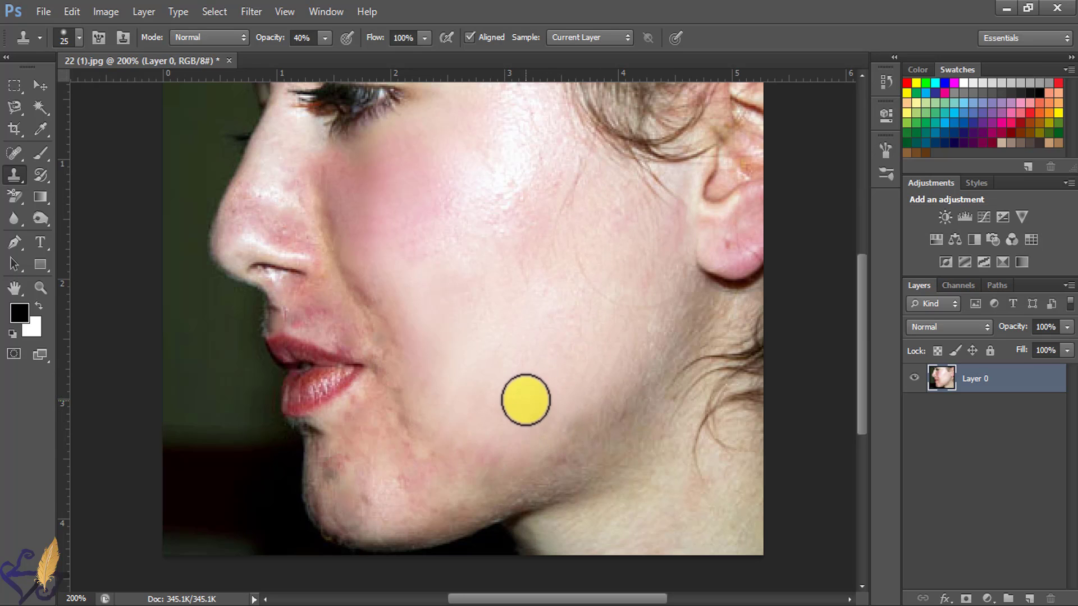
- Clone clean skin over the remaining blemishes on the chin and beside the mouth corner, working at 300% zoom
scroll(525, 399, "down", 1)
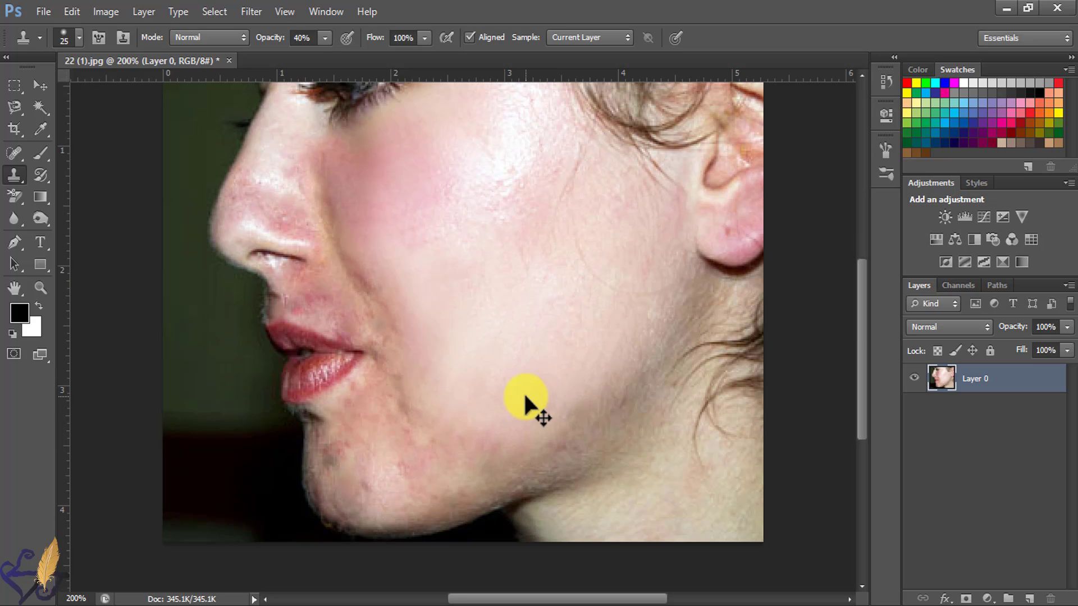
key("ctrl+plus")
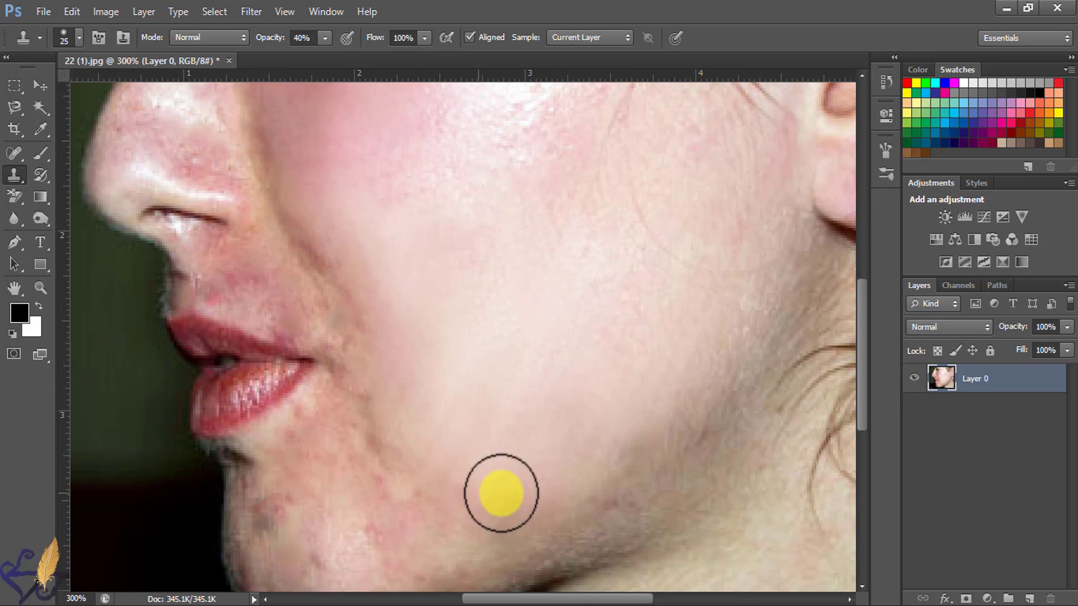
mouse_move(573, 498)
left_mouse_down()
mouse_move(628, 457)
mouse_move(697, 368)
mouse_move(600, 469)
mouse_move(467, 533)
mouse_move(438, 537)
mouse_move(438, 507)
mouse_move(399, 497)
mouse_move(414, 474)
mouse_move(394, 501)
mouse_move(390, 413)
mouse_move(366, 441)
mouse_move(372, 411)
mouse_move(354, 472)
mouse_move(380, 437)
mouse_move(385, 446)
mouse_move(456, 416)
mouse_move(373, 487)
mouse_move(420, 446)
mouse_move(345, 568)
mouse_move(462, 498)
mouse_move(413, 566)
mouse_move(497, 529)
mouse_move(454, 556)
mouse_move(358, 516)
mouse_move(377, 491)
mouse_move(483, 431)
mouse_move(415, 459)
mouse_move(398, 431)
mouse_move(351, 462)
mouse_move(352, 420)
mouse_move(319, 423)
mouse_move(397, 306)
left_mouse_up()
scroll(356, 513, "down", 3)
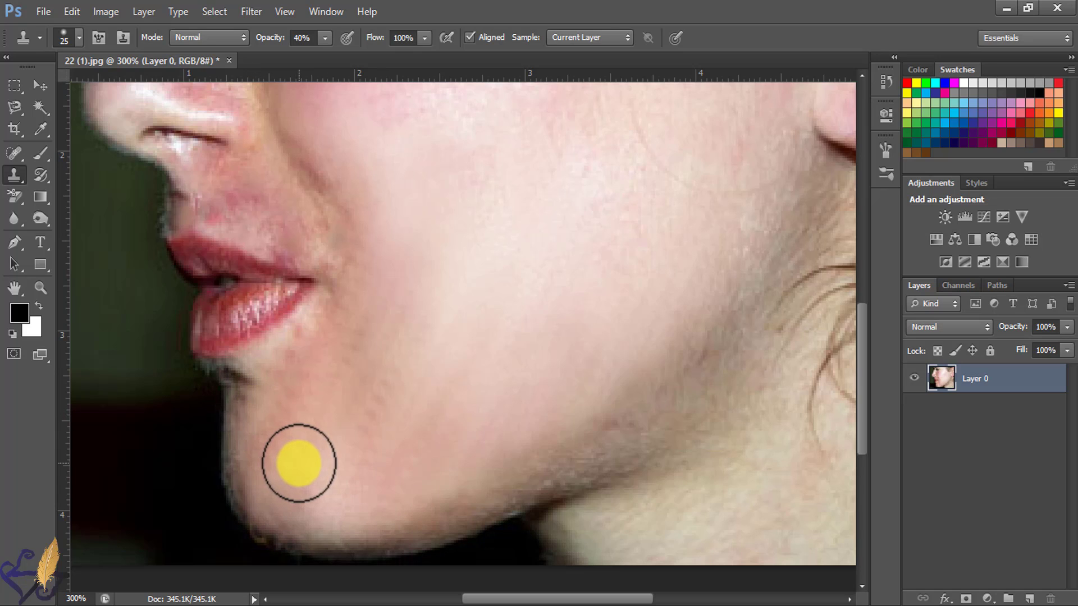
left_click_drag(258, 404, 250, 452)
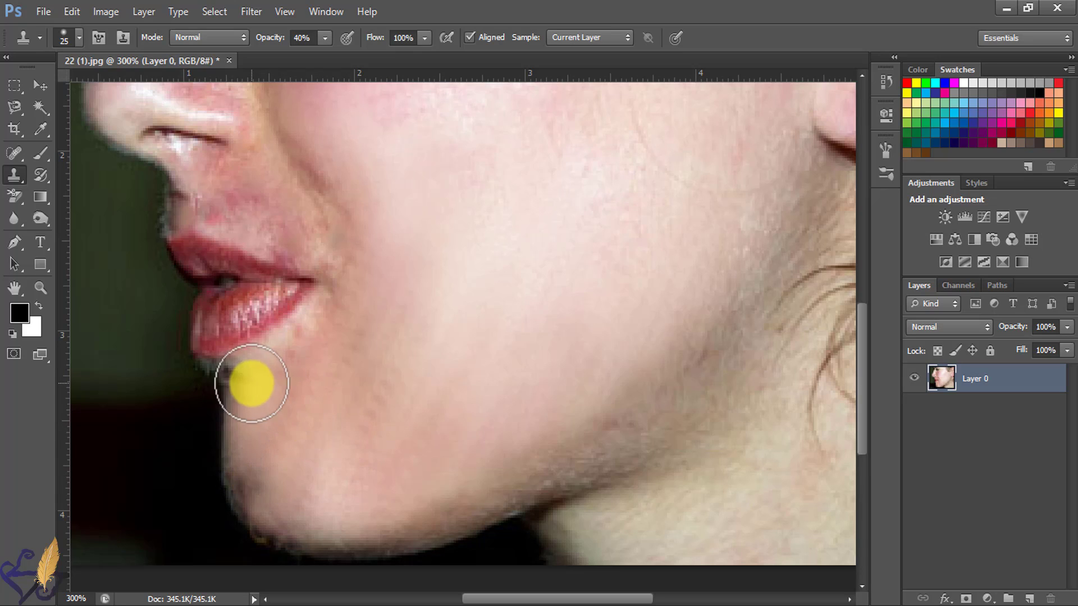
mouse_move(251, 386)
left_mouse_down()
mouse_move(288, 383)
mouse_move(340, 307)
mouse_move(353, 229)
mouse_move(321, 199)
left_mouse_up()
- Smooth the skin above the mouth corner and along the smile crease by cloning nearby cheek skin
scroll(399, 252, "up", 5)
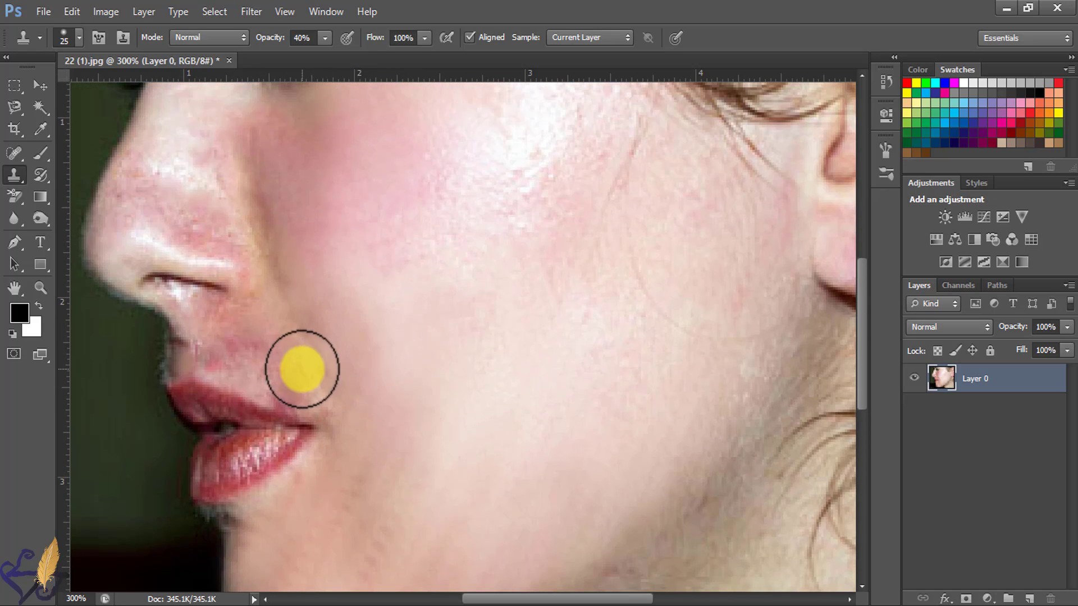
mouse_move(302, 369)
left_mouse_down()
mouse_move(327, 386)
mouse_move(317, 394)
mouse_move(264, 351)
left_mouse_up()
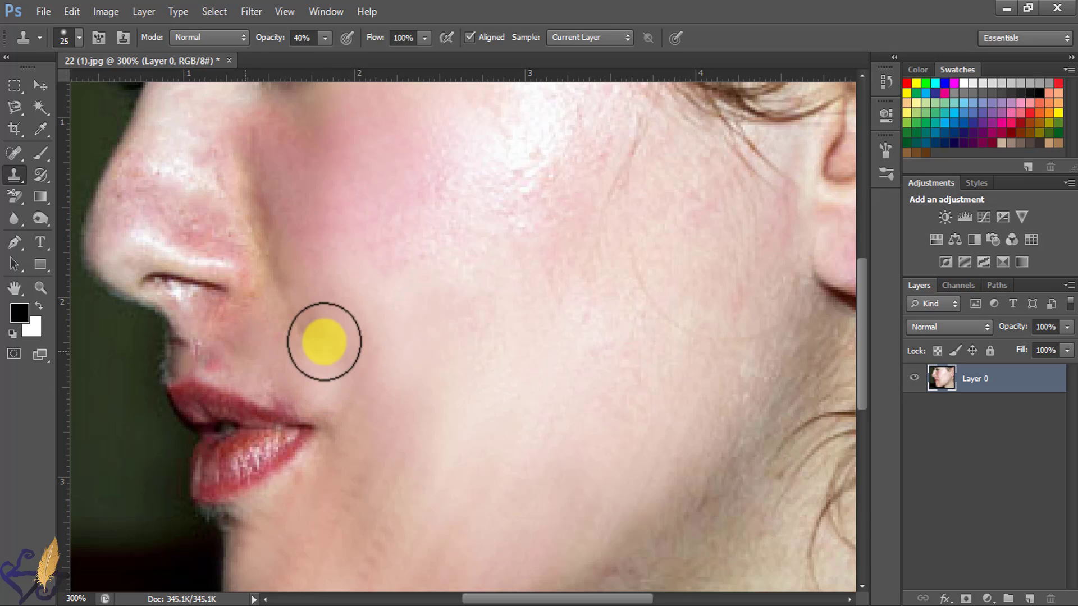
left_click(361, 284, "alt")
mouse_move(344, 283)
left_mouse_down()
mouse_move(305, 288)
mouse_move(298, 302)
mouse_move(345, 331)
left_mouse_up()
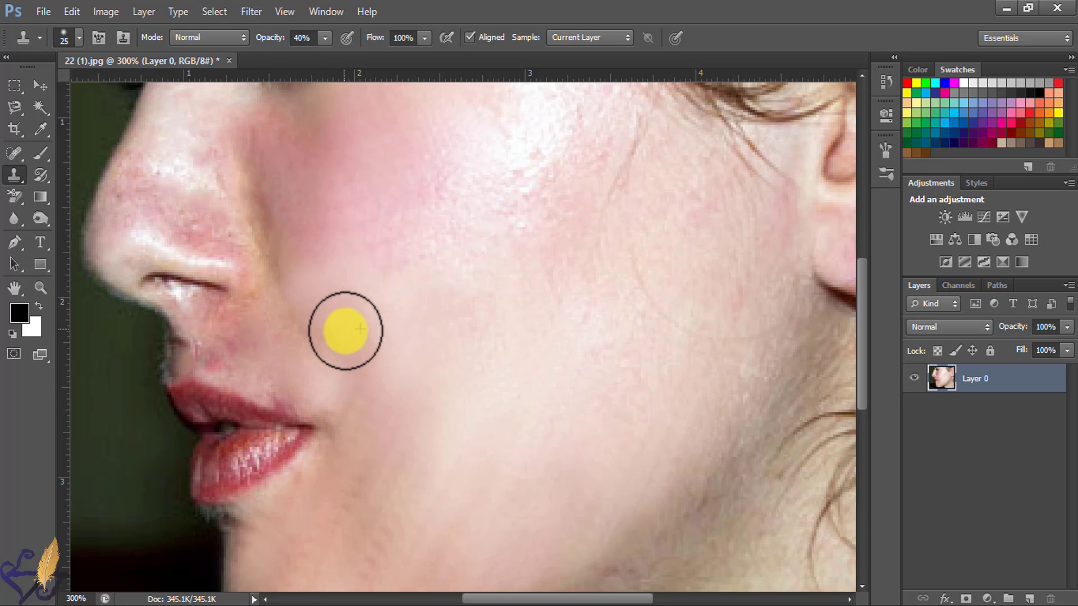
- Blend the pink inner cheek into the skin beside the smile crease by cloning nearby cheek tones
scroll(350, 334, "up", 3)
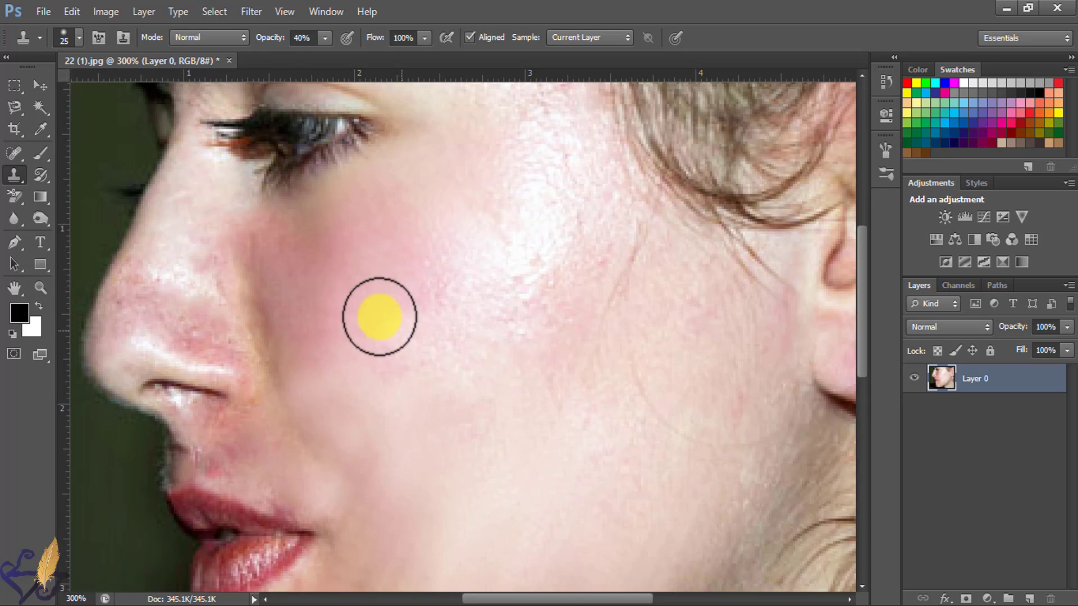
left_click(379, 313, "alt")
mouse_move(359, 350)
left_mouse_down()
mouse_move(306, 394)
mouse_move(331, 396)
left_mouse_up()
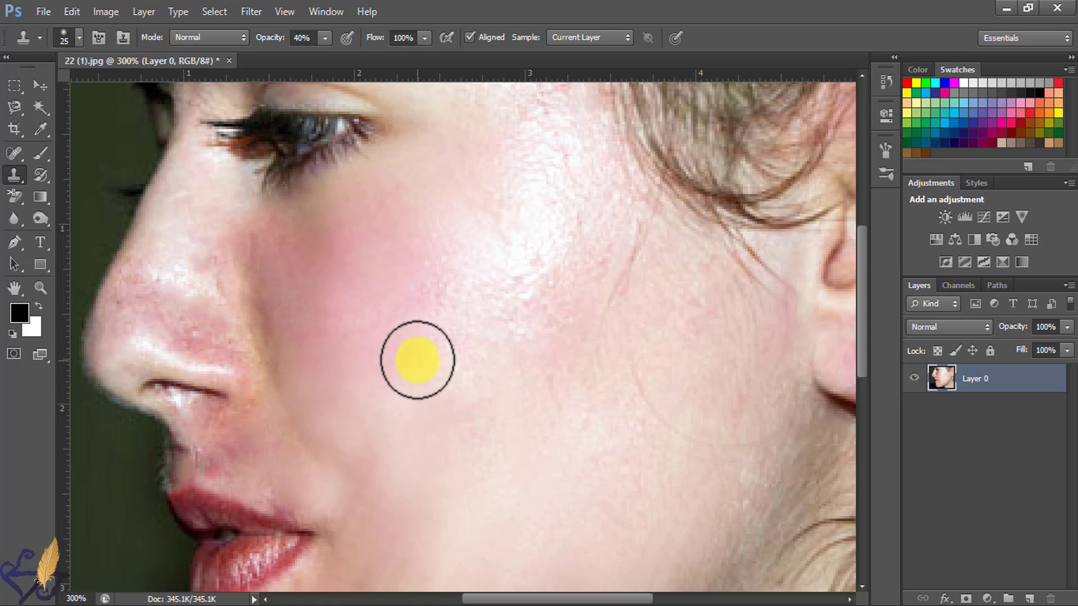
left_click(419, 357, "alt")
mouse_move(381, 422)
left_mouse_down()
mouse_move(361, 438)
mouse_move(369, 427)
left_mouse_up()
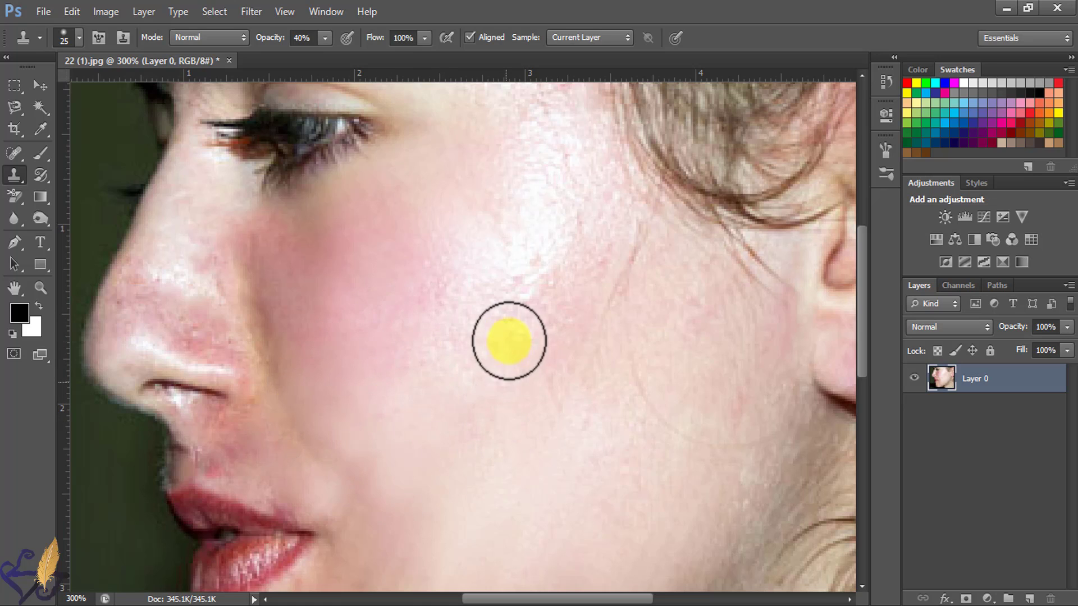
- Clone clean skin over the rough, shiny texture of the upper cheek from below the eye toward the hairline
left_click(601, 437, "alt")
mouse_move(530, 329)
left_mouse_down()
mouse_move(489, 292)
mouse_move(601, 344)
left_mouse_up()
left_click(500, 217, "alt")
left_click(494, 222, "alt")
left_click_drag(484, 285, 597, 295)
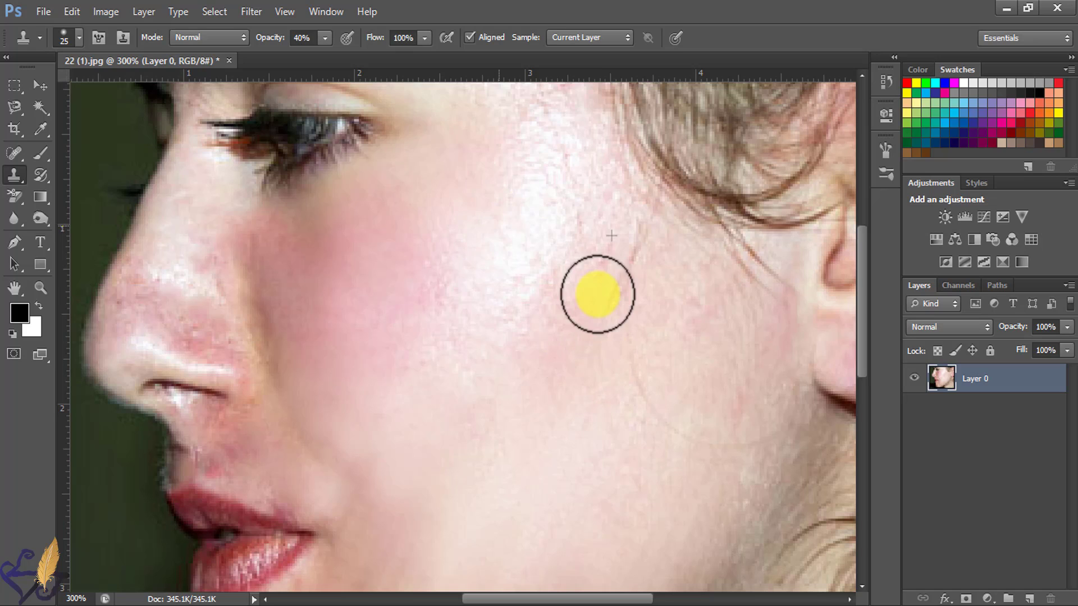
left_click(453, 198, "alt")
left_click_drag(504, 161, 634, 239)
left_click_drag(531, 184, 667, 309)
left_click_drag(492, 253, 654, 331)
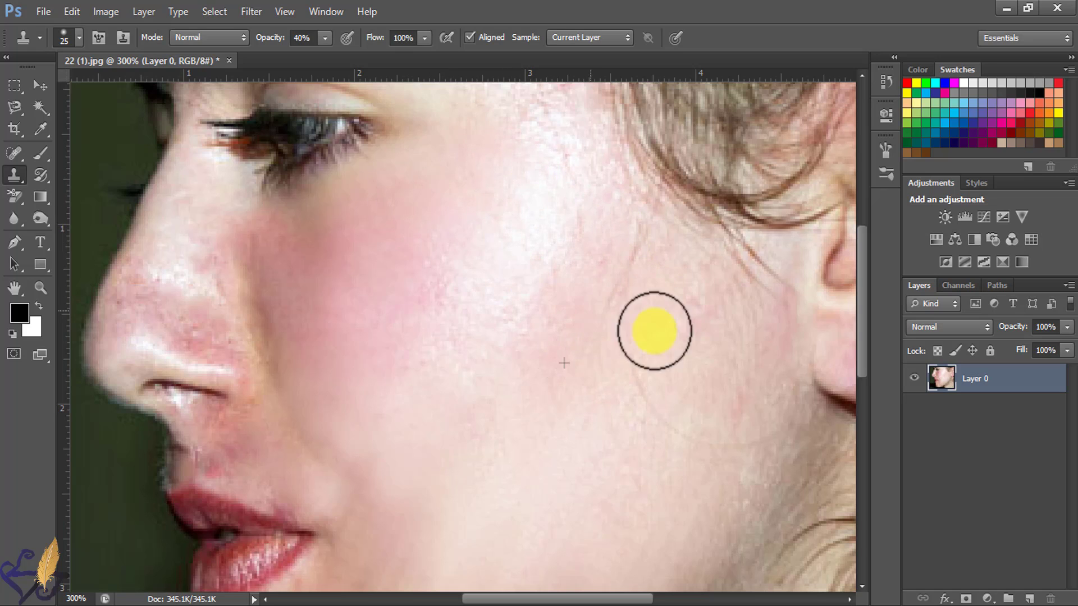
- Clone clean skin over the rear cheek below the ear, covering the thin curved hair line down to the jaw
scroll(606, 219, "down", 5)
left_click(782, 367, "alt")
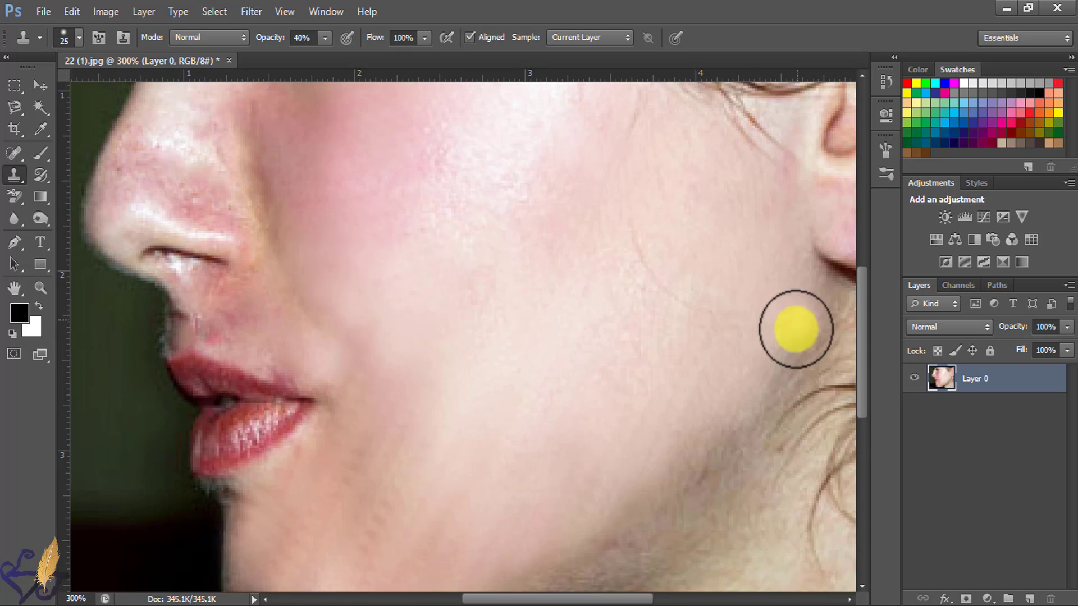
left_click_drag(796, 330, 733, 373)
left_click_drag(763, 321, 666, 476)
left_click_drag(723, 290, 687, 368)
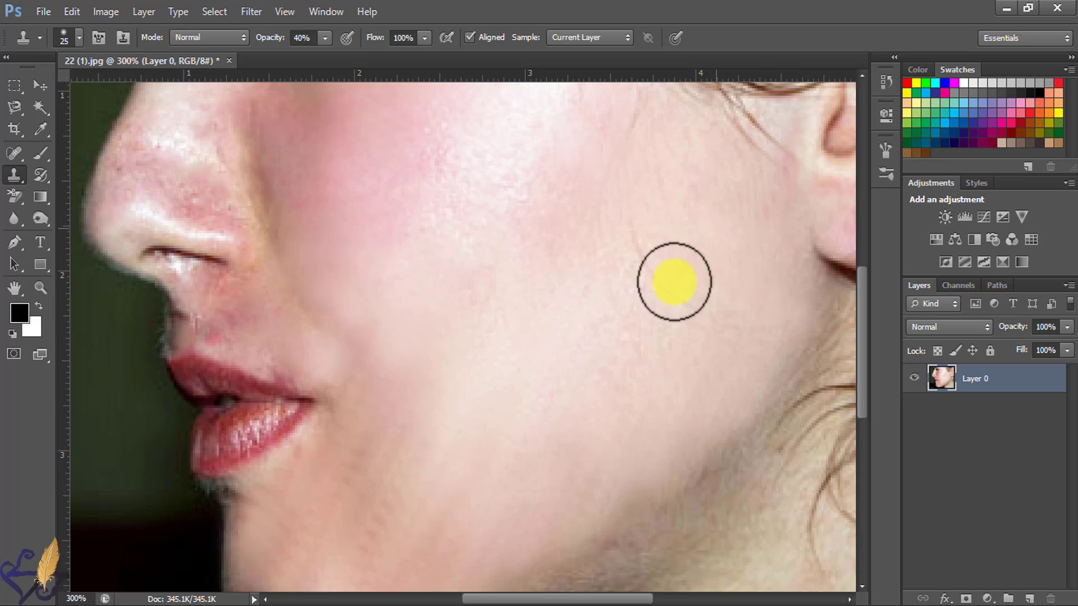
- Touch up the front of the chin below the lower lip with cloned skin and undo the last stray clone dab
scroll(642, 347, "down", 5)
mouse_move(266, 458)
left_mouse_down()
mouse_move(311, 470)
mouse_move(270, 459)
mouse_move(252, 385)
left_mouse_up()
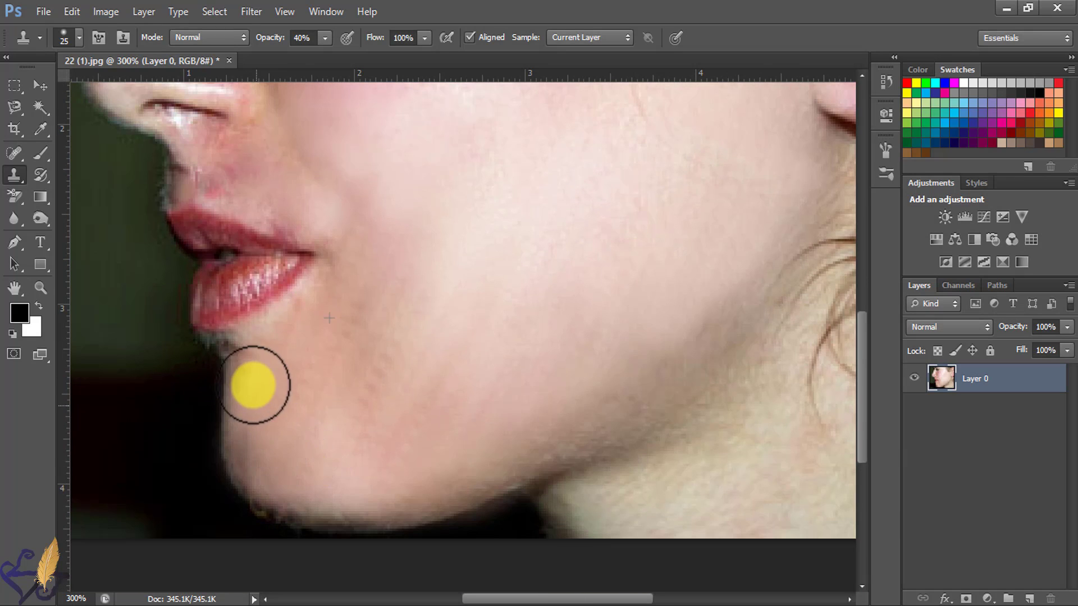
scroll(366, 405, "up", 6)
left_click(367, 470)
key("ctrl+z")
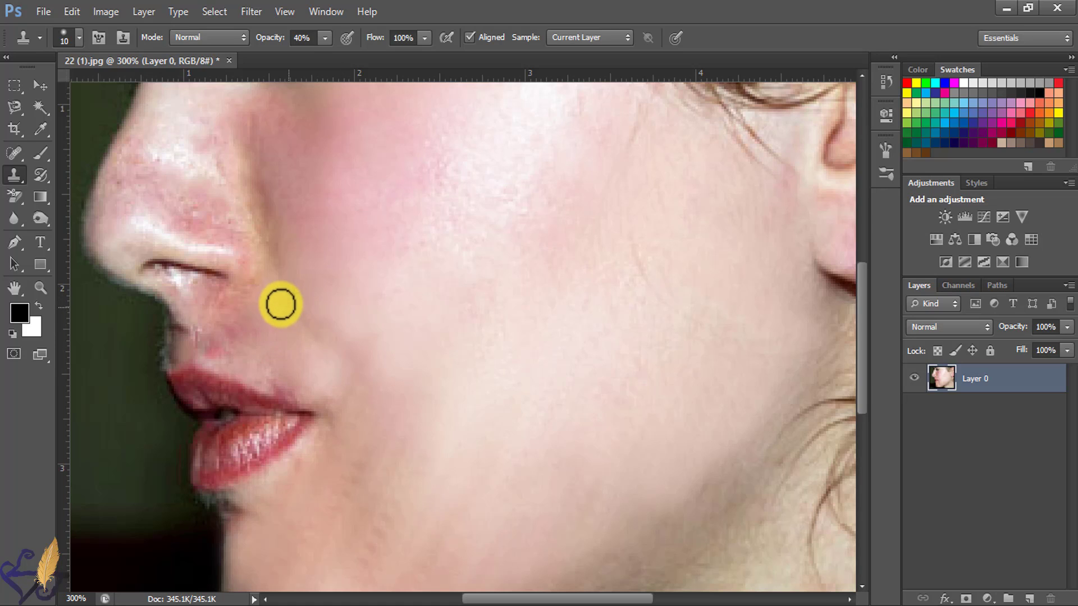
- Clone with a 10 px brush over the red spots above the upper lip, around the nostril crease and on the side of the nose
mouse_move(241, 304)
left_mouse_down()
mouse_move(175, 357)
mouse_move(173, 336)
left_mouse_up()
mouse_move(290, 227)
left_mouse_down()
mouse_move(281, 198)
mouse_move(264, 251)
mouse_move(259, 216)
left_mouse_up()
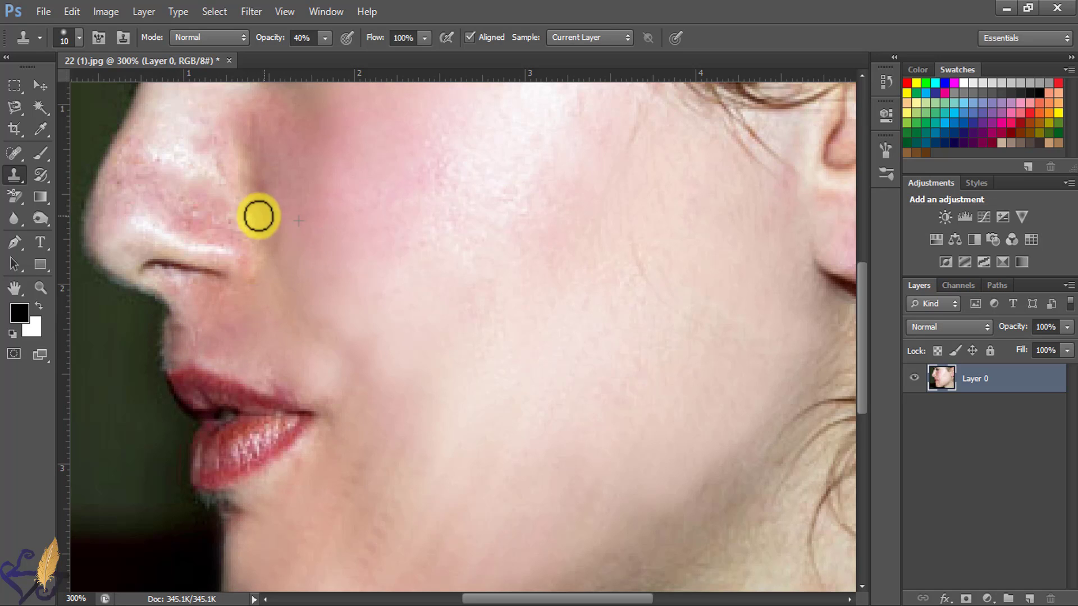
scroll(296, 303, "up", 4)
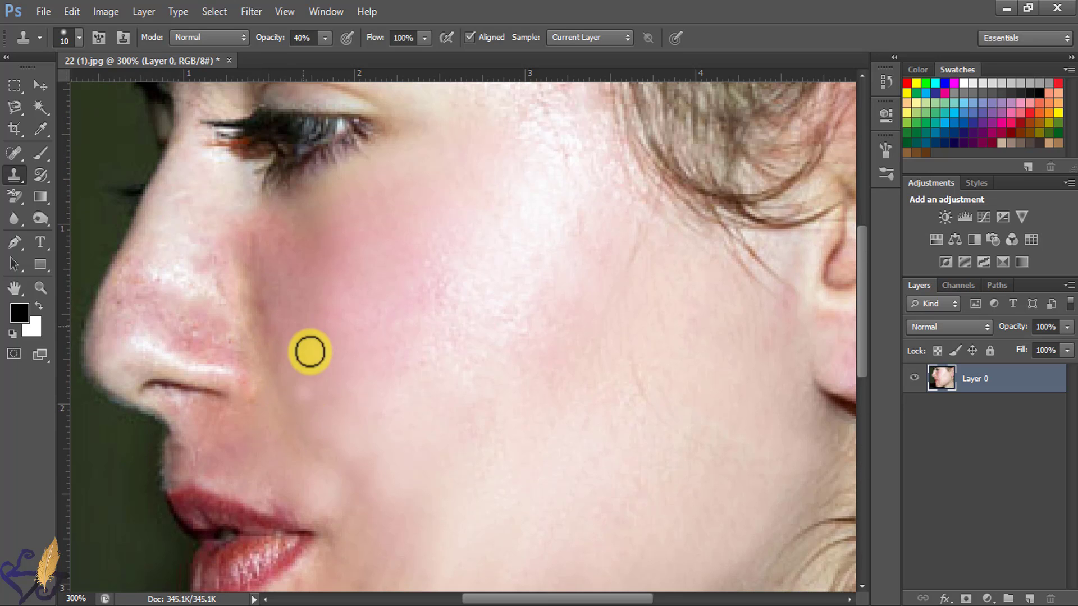
mouse_move(251, 338)
left_mouse_down()
mouse_move(245, 283)
mouse_move(253, 359)
mouse_move(360, 178)
mouse_move(254, 224)
mouse_move(410, 151)
mouse_move(320, 212)
mouse_move(233, 246)
left_mouse_up()
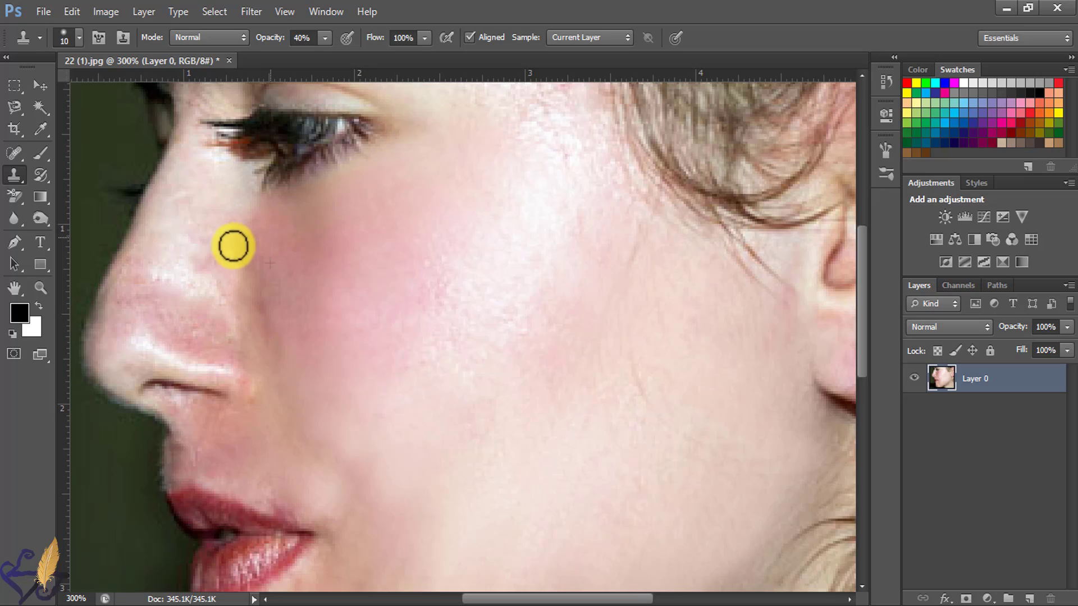
left_click(287, 272, "alt")
left_click_drag(192, 297, 242, 266)
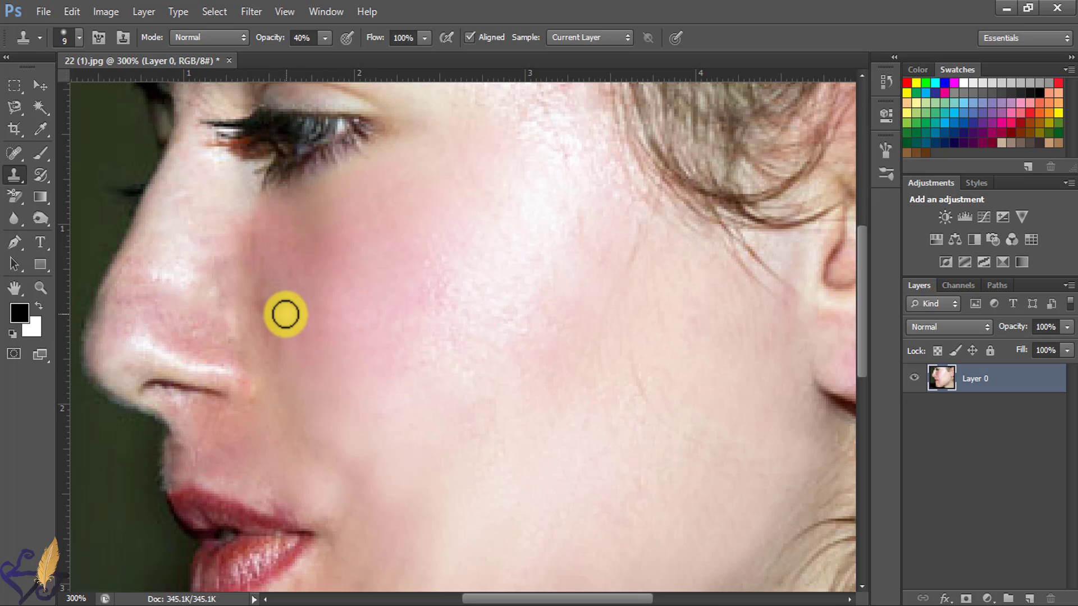
- Enlarge the clone brush to 40 px and blend the skin between the nose and the inner cheek
key("bracketright")
key("bracketright")
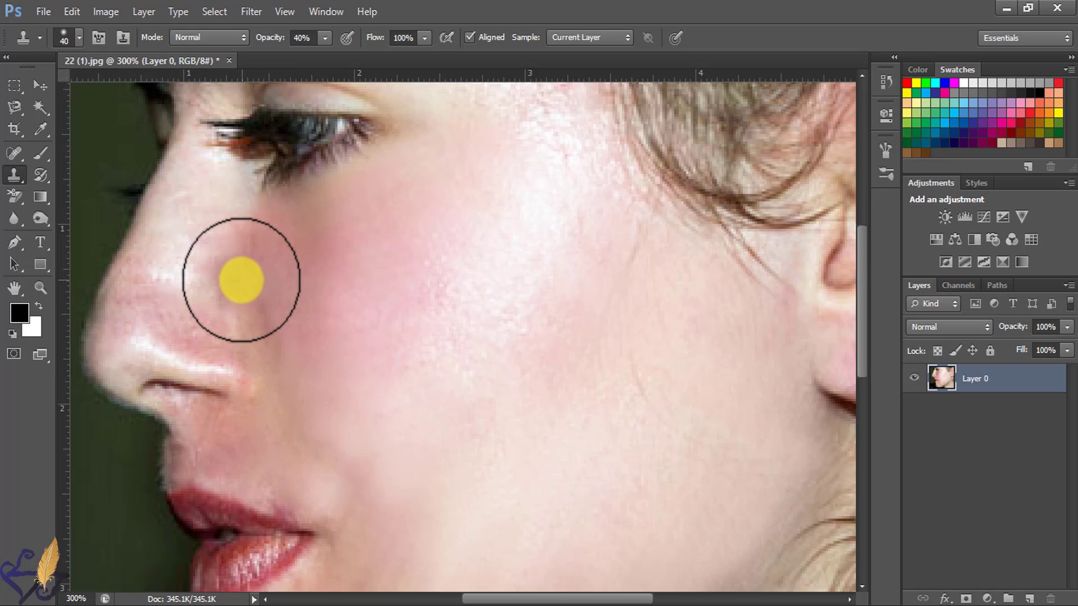
left_click_drag(241, 280, 259, 240)
- Reduce the clone brush to 30 px and its opacity to 26%, and clone sampled inner-cheek skin over the side of the nose
key("bracketleft")
left_click(324, 38)
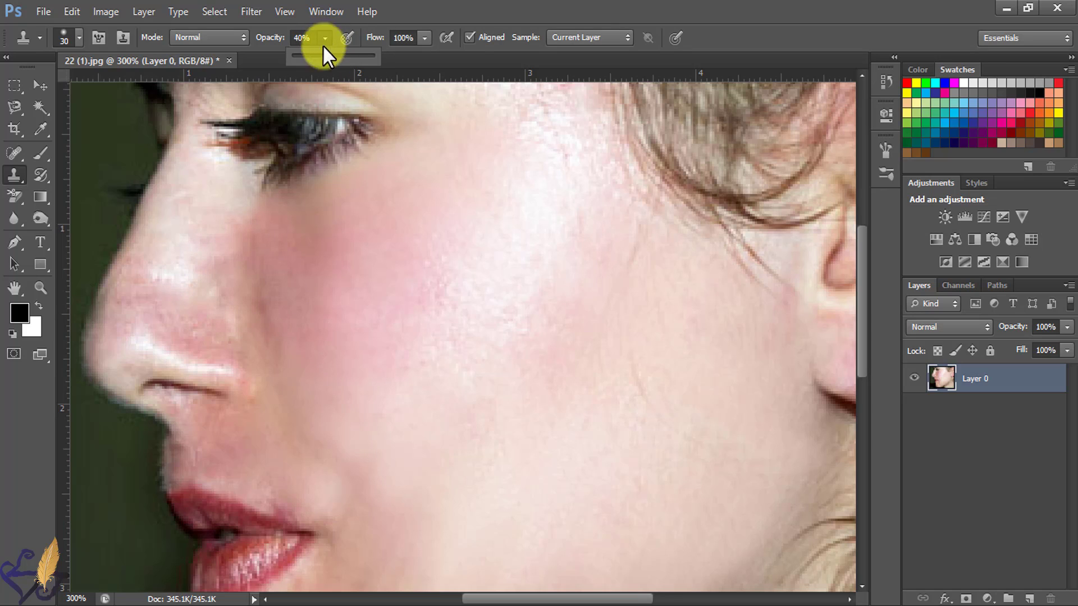
left_click_drag(320, 55, 312, 56)
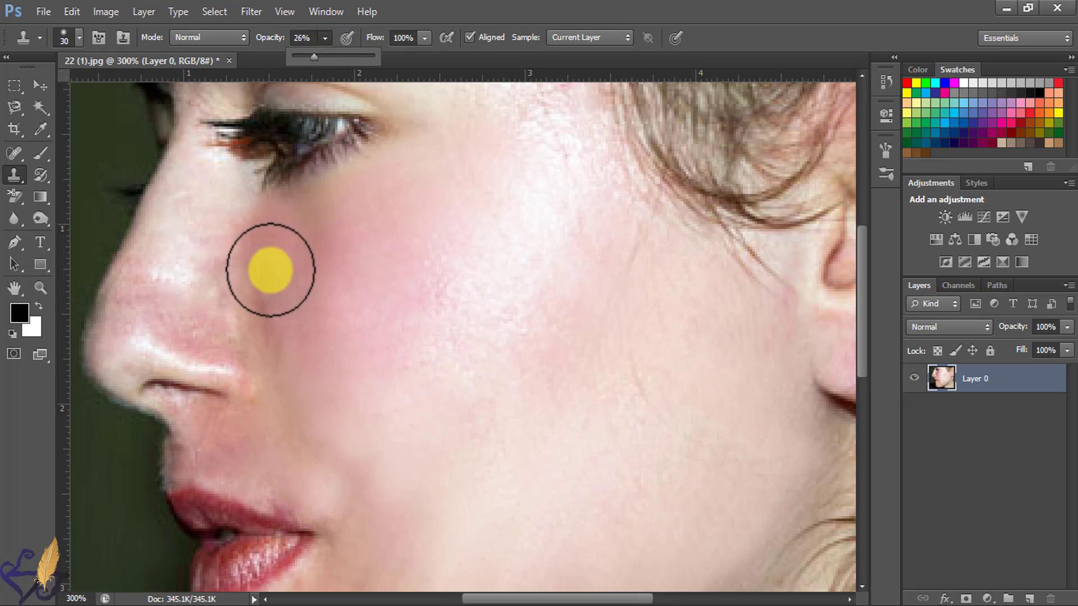
left_click(284, 274, "alt")
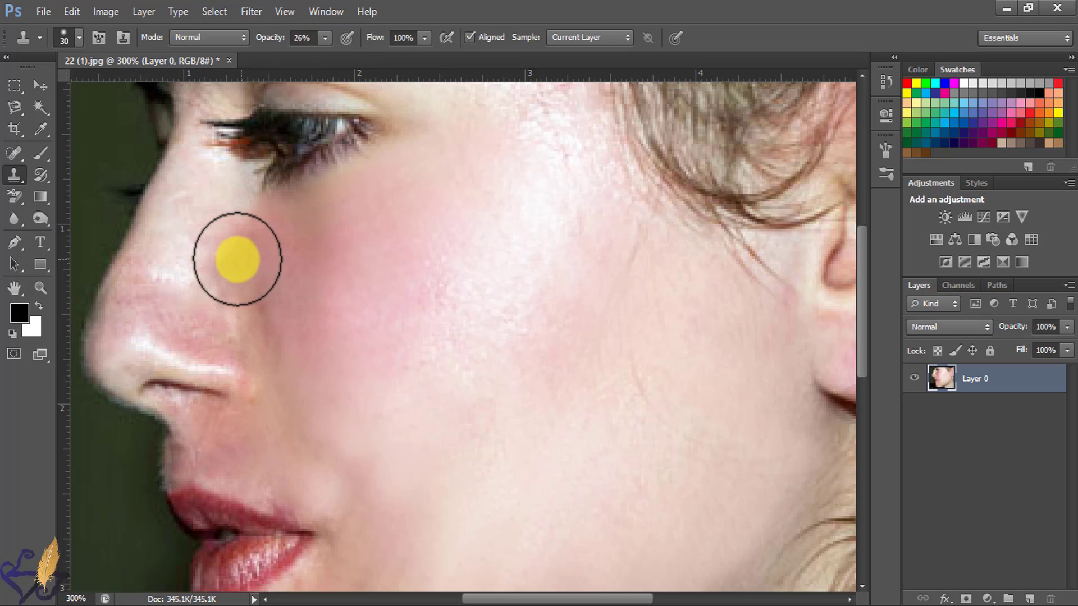
mouse_move(234, 258)
left_mouse_down()
mouse_move(192, 258)
mouse_move(188, 270)
mouse_move(181, 197)
mouse_move(237, 218)
mouse_move(206, 198)
mouse_move(243, 224)
mouse_move(206, 179)
mouse_move(238, 195)
mouse_move(272, 314)
mouse_move(221, 298)
left_mouse_up()
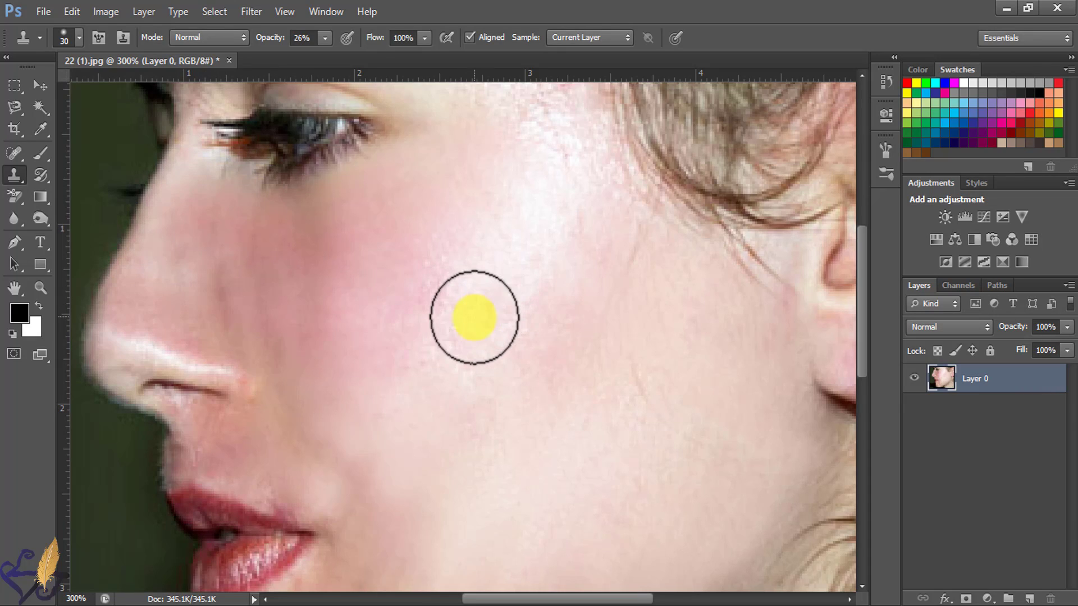
- Clone skin over the darker patches between the corner of the mouth, the chin and the front of the jaw
scroll(479, 315, "down", 5)
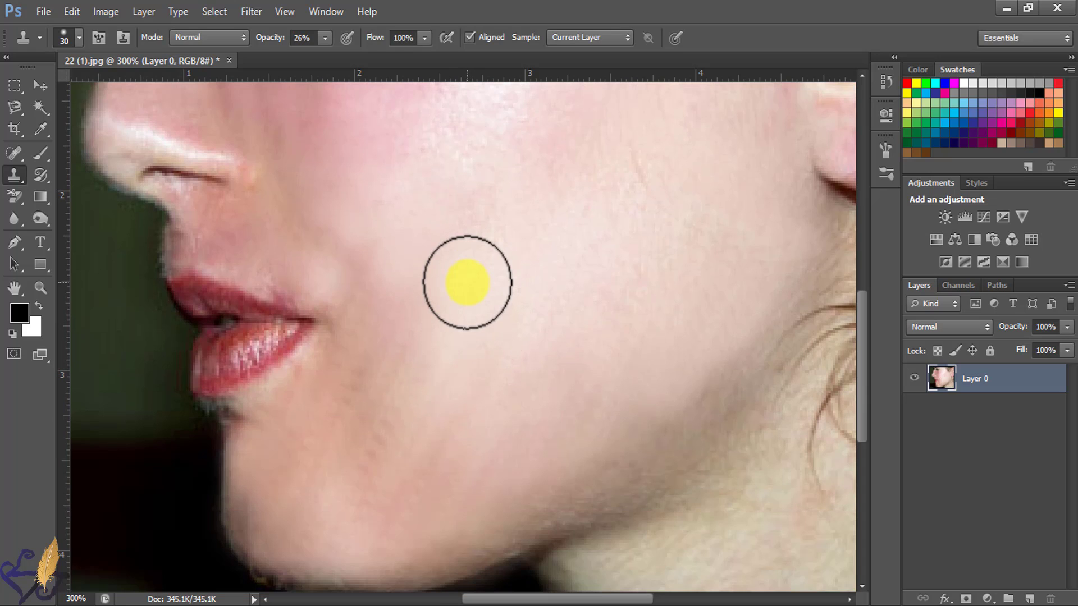
scroll(461, 280, "down", 2)
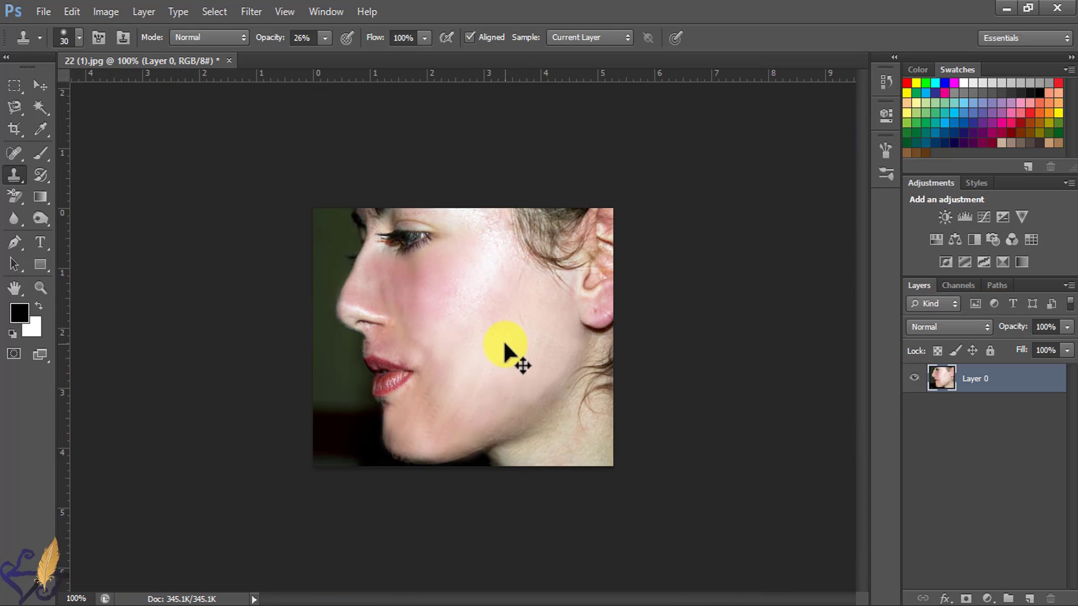
scroll(504, 345, "up", 1)
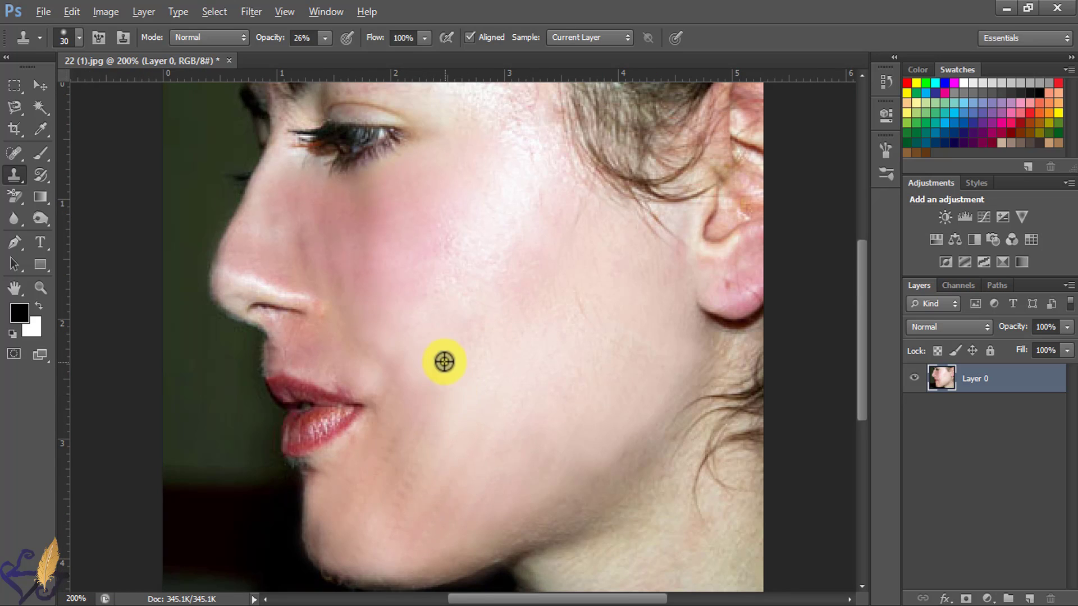
left_click(401, 467)
left_click(407, 433)
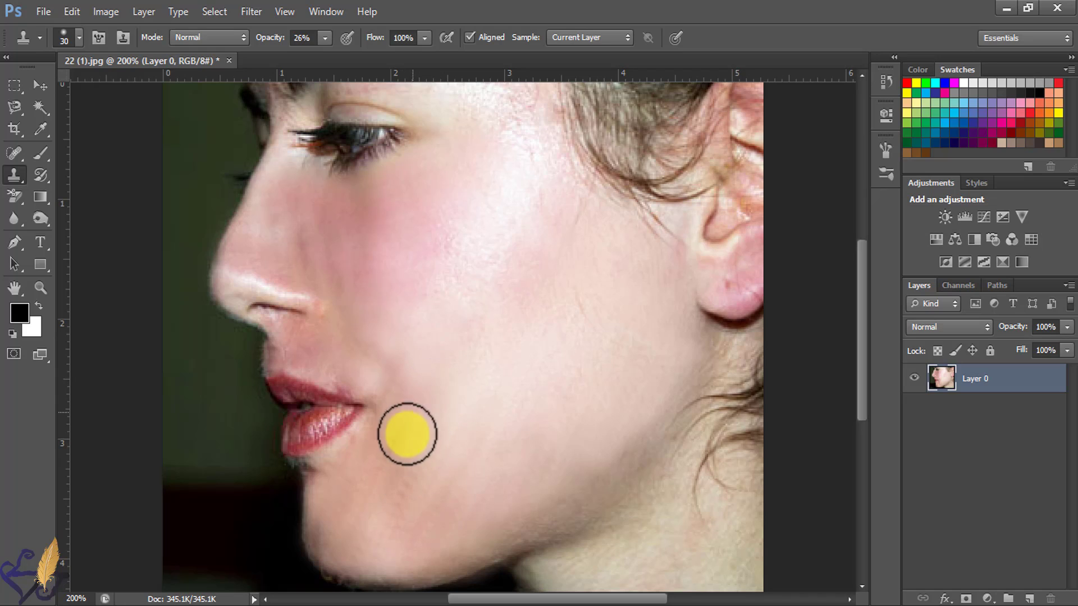
left_click(383, 497, "alt")
left_click(428, 446)
left_click(414, 476, "alt")
left_click(394, 533)
left_click(396, 527, "alt")
left_click(445, 472)
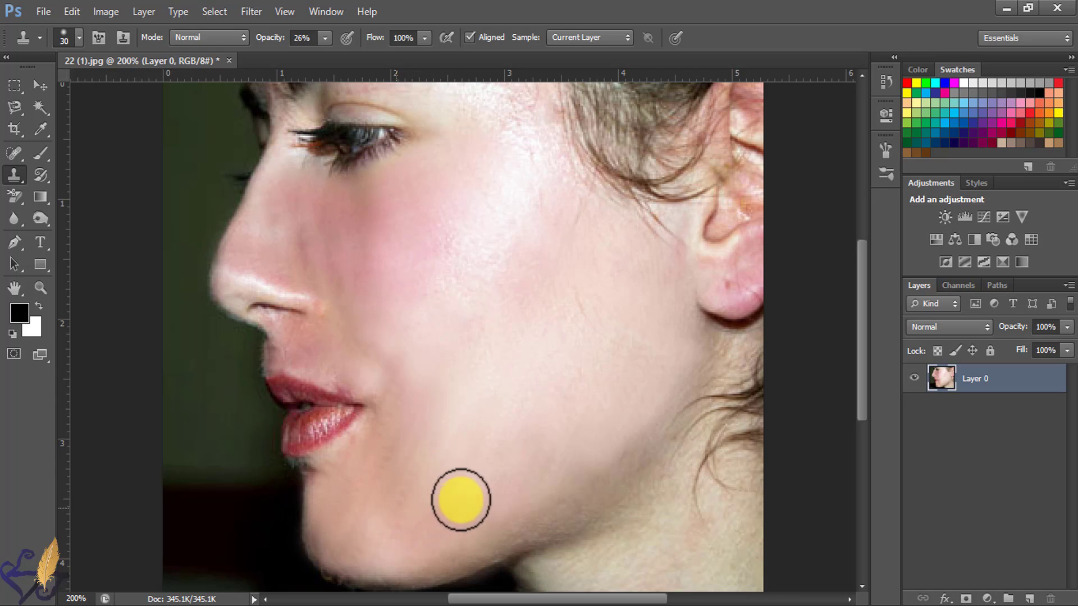
- Even out the lower cheek along the jawline from the chin toward the ear with cloned skin
left_click(477, 486, "alt")
left_click(422, 509)
left_click(584, 419, "alt")
left_click(502, 484)
left_click(526, 478, "alt")
left_click(625, 386)
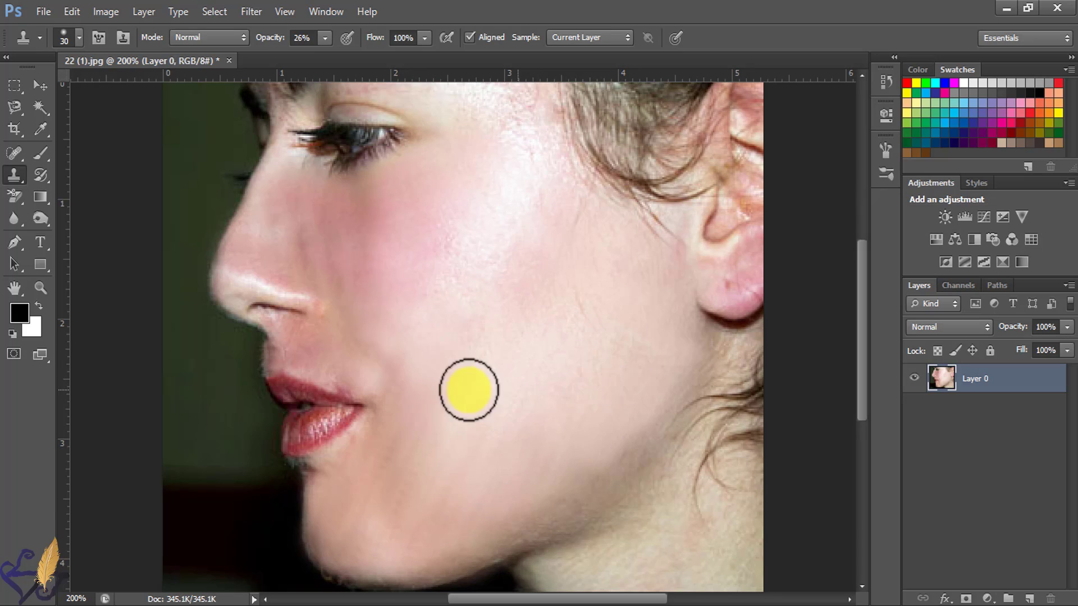
- Clone lighter cheek skin over the shadowed area beside and below the corner of the mouth
left_click(471, 434, "alt")
left_click(432, 461)
left_click(373, 458)
left_click(393, 464)
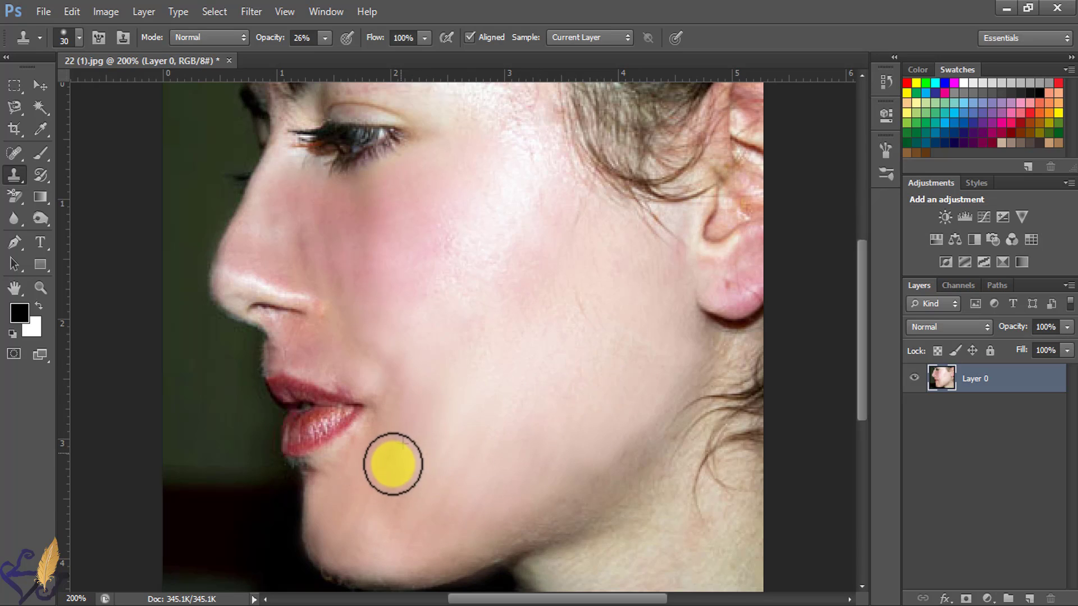
left_click(407, 494)
- Blend the remaining uneven tones on the rear jaw and lower cheek with skin cloned from nearby areas
left_click(501, 467, "alt")
left_click(538, 463)
left_click(590, 417, "alt")
left_click(611, 382)
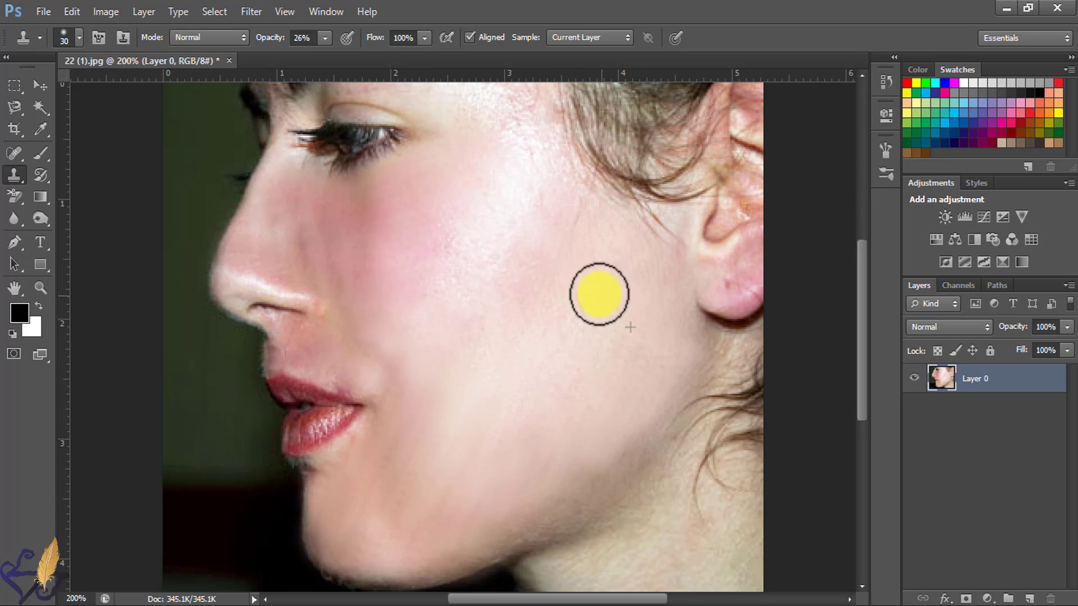
left_click(387, 538, "alt")
left_click(515, 495)
left_click(545, 444, "alt")
left_click(543, 438)
left_click(523, 423)
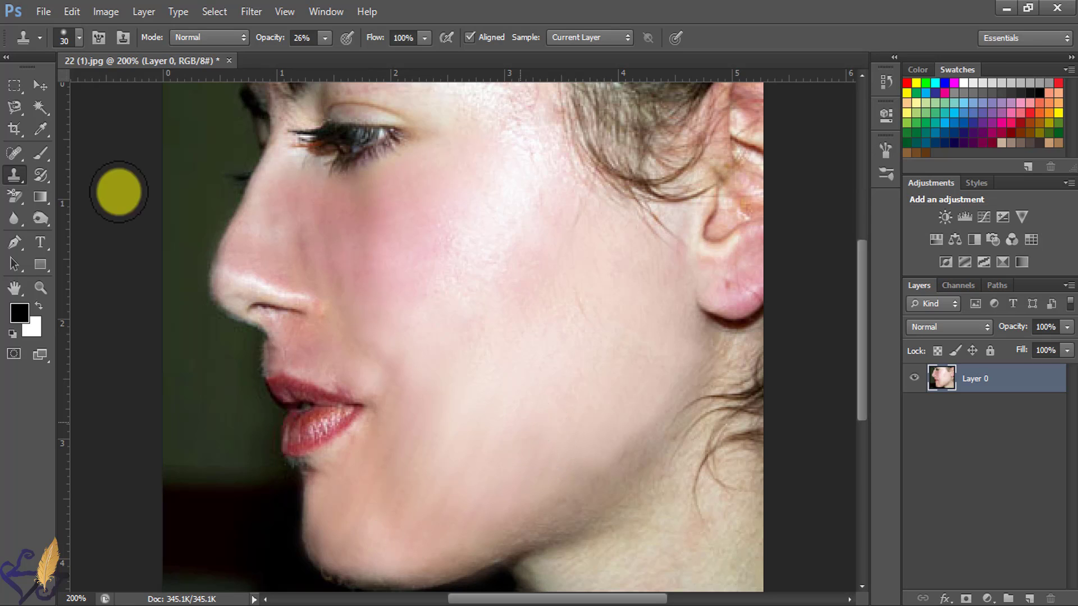
- Soften the skin from the chin across the jaw and cheek toward the ear with the Blur tool
left_click(9, 221)
left_click(13, 217)
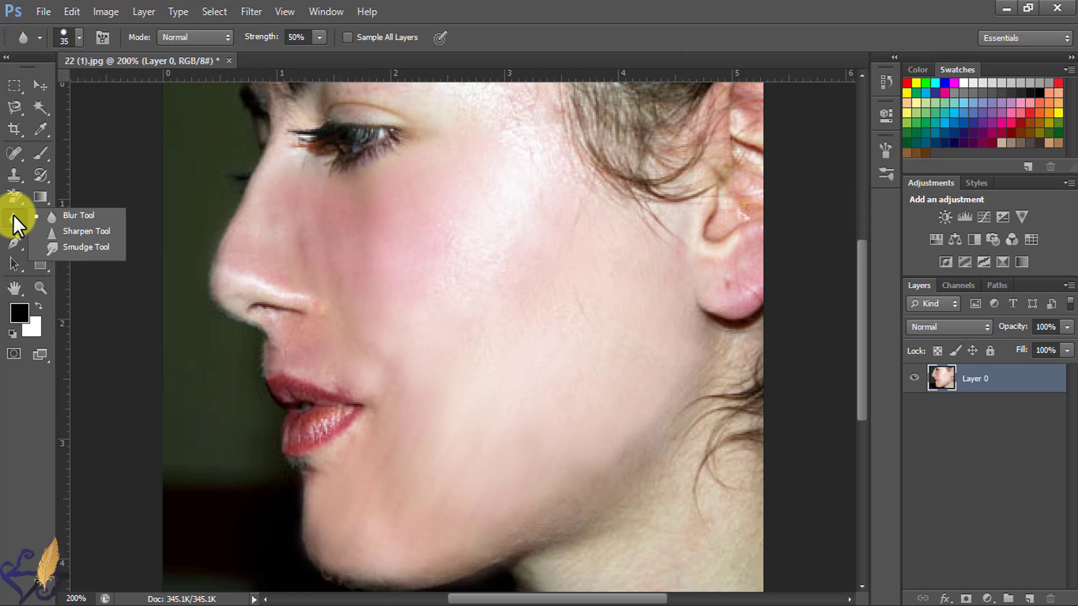
left_click(82, 212)
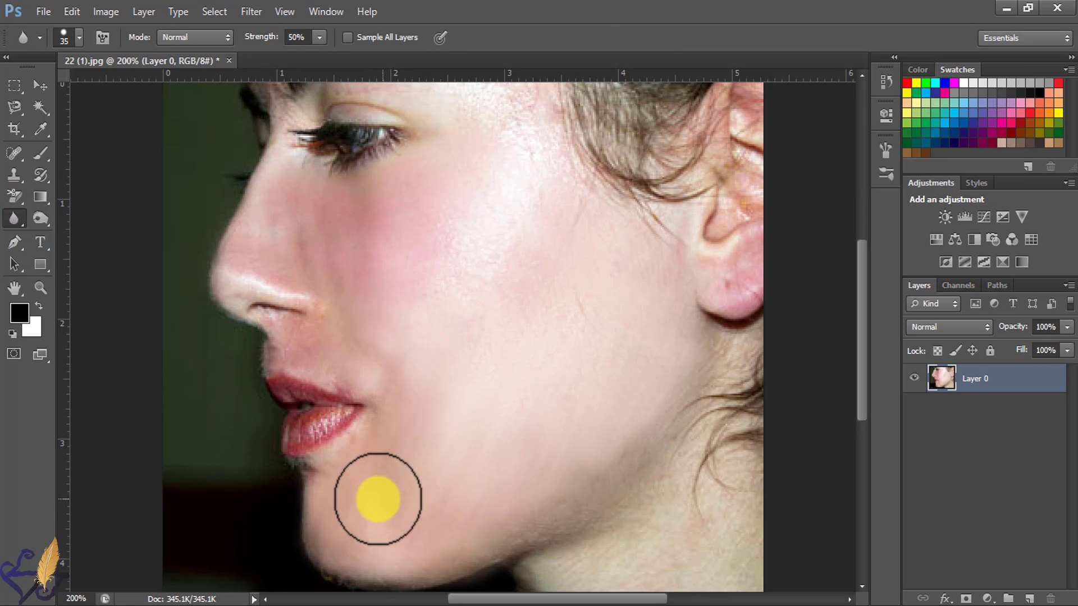
mouse_move(380, 485)
left_mouse_down()
mouse_move(385, 418)
mouse_move(426, 420)
mouse_move(470, 448)
mouse_move(416, 475)
mouse_move(407, 508)
mouse_move(435, 528)
mouse_move(312, 534)
mouse_move(355, 543)
mouse_move(346, 562)
mouse_move(428, 564)
mouse_move(473, 551)
mouse_move(608, 464)
mouse_move(562, 500)
mouse_move(684, 390)
mouse_move(613, 307)
left_mouse_up()
mouse_move(550, 293)
left_mouse_down()
mouse_move(306, 229)
mouse_move(351, 271)
mouse_move(347, 308)
mouse_move(457, 183)
mouse_move(518, 231)
mouse_move(496, 270)
mouse_move(583, 221)
mouse_move(679, 226)
mouse_move(698, 276)
mouse_move(603, 280)
left_mouse_up()
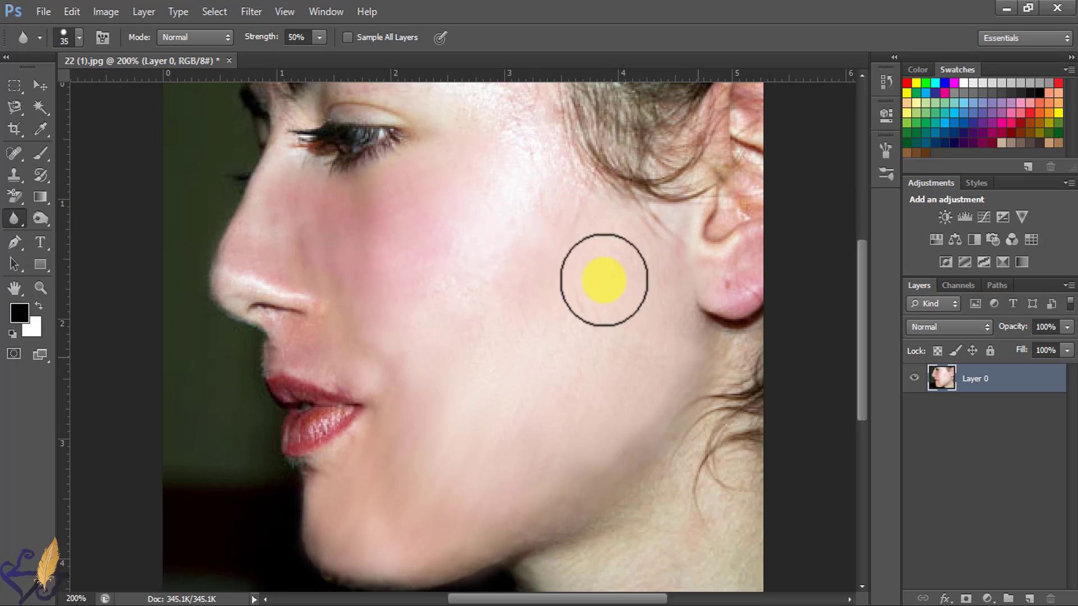
- Blur the central cheek, the lower edge of the jaw and the neck skin beneath it
mouse_move(481, 289)
left_mouse_down()
mouse_move(379, 195)
mouse_move(248, 211)
mouse_move(299, 178)
mouse_move(272, 162)
mouse_move(344, 101)
mouse_move(514, 87)
mouse_move(414, 141)
mouse_move(481, 188)
mouse_move(267, 250)
mouse_move(262, 264)
mouse_move(307, 282)
mouse_move(372, 280)
mouse_move(375, 322)
mouse_move(417, 330)
mouse_move(279, 357)
mouse_move(401, 353)
mouse_move(333, 567)
mouse_move(371, 529)
mouse_move(462, 233)
mouse_move(447, 239)
mouse_move(494, 209)
mouse_move(592, 440)
mouse_move(513, 277)
mouse_move(522, 229)
mouse_move(505, 195)
mouse_move(453, 183)
mouse_move(553, 194)
mouse_move(598, 278)
mouse_move(645, 284)
mouse_move(706, 348)
mouse_move(660, 400)
mouse_move(671, 368)
mouse_move(615, 433)
mouse_move(510, 487)
mouse_move(526, 500)
mouse_move(703, 474)
mouse_move(716, 441)
mouse_move(722, 550)
mouse_move(567, 541)
mouse_move(673, 472)
mouse_move(681, 534)
mouse_move(756, 459)
mouse_move(757, 495)
mouse_move(706, 559)
mouse_move(679, 468)
mouse_move(745, 372)
mouse_move(682, 463)
mouse_move(552, 457)
mouse_move(495, 428)
mouse_move(746, 372)
mouse_move(551, 453)
mouse_move(445, 455)
mouse_move(466, 304)
mouse_move(550, 313)
mouse_move(359, 354)
mouse_move(330, 344)
mouse_move(353, 392)
mouse_move(469, 398)
mouse_move(381, 394)
mouse_move(320, 353)
mouse_move(309, 315)
mouse_move(519, 409)
left_mouse_up()
scroll(587, 432, "up", 2)
scroll(588, 432, "up", 2)
scroll(589, 438, "down", 2)
scroll(662, 397, "down", 3)
scroll(551, 452, "down", 3)
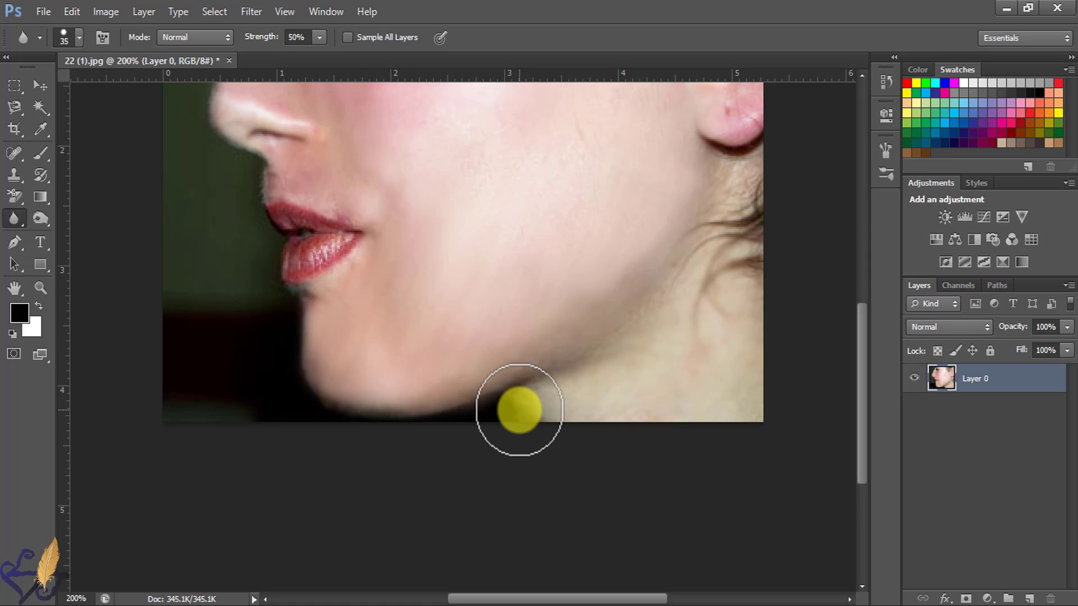
key("ctrl+minus")
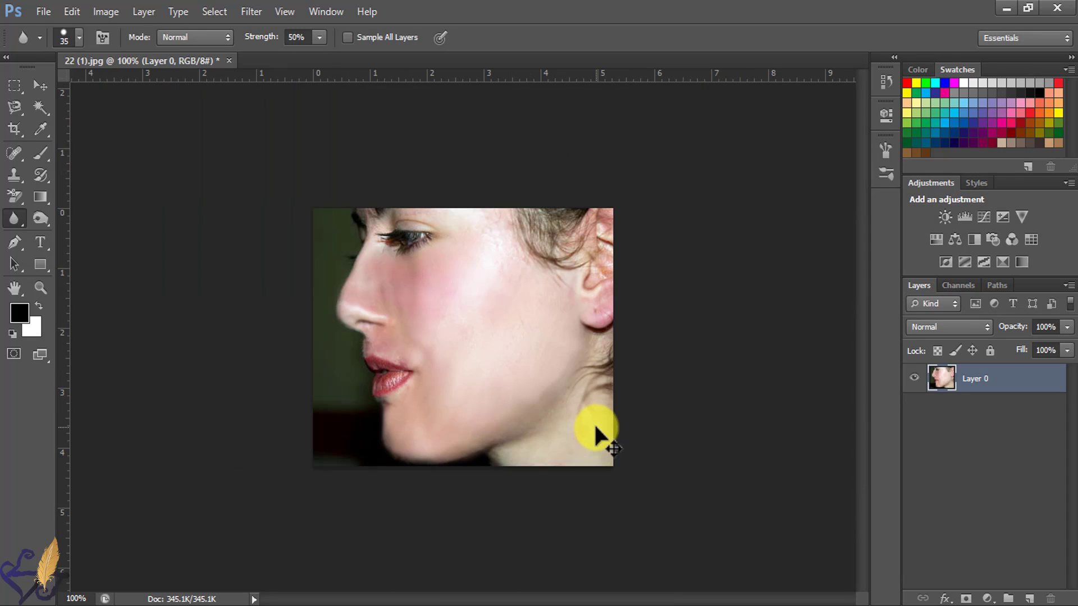
left_click_drag(593, 422, 520, 409)
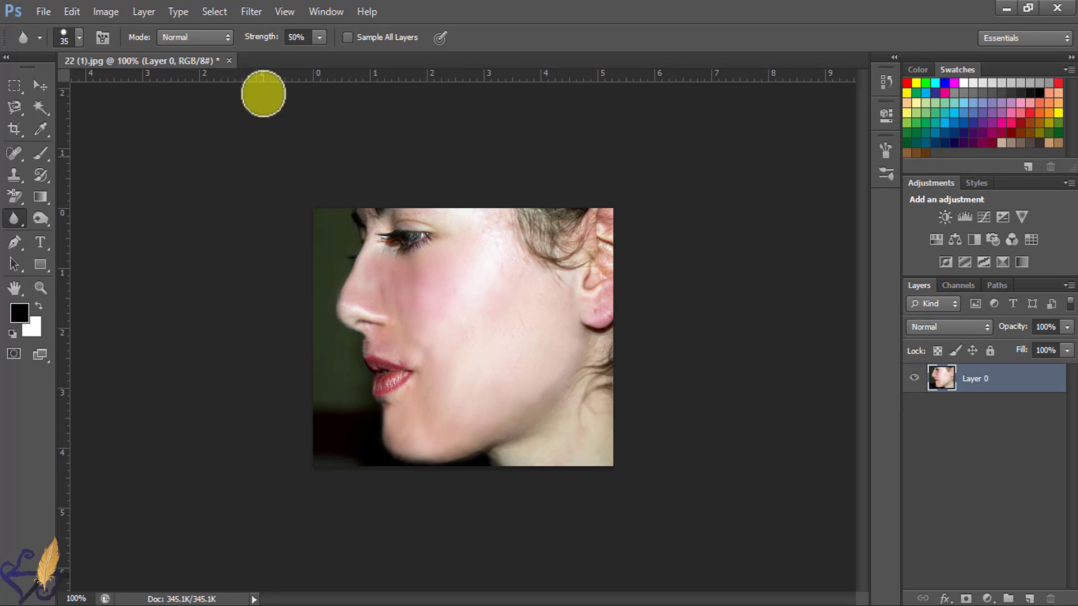
- Apply a Surface Blur filter to the portrait with a 10-pixel radius and a threshold of 15 levels
left_click(244, 16)
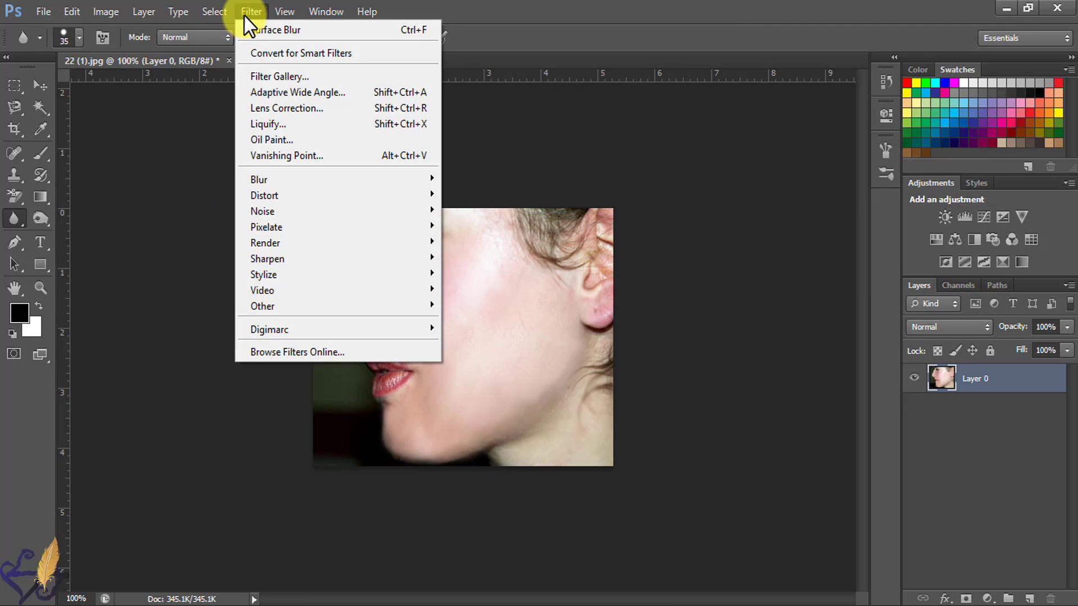
left_click(268, 181)
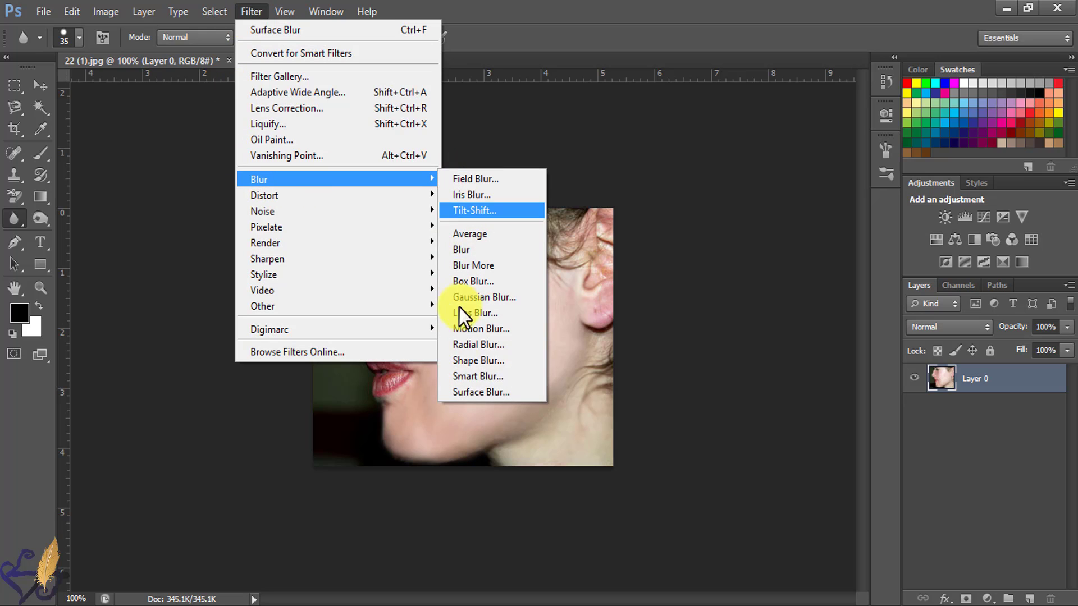
left_click(469, 396)
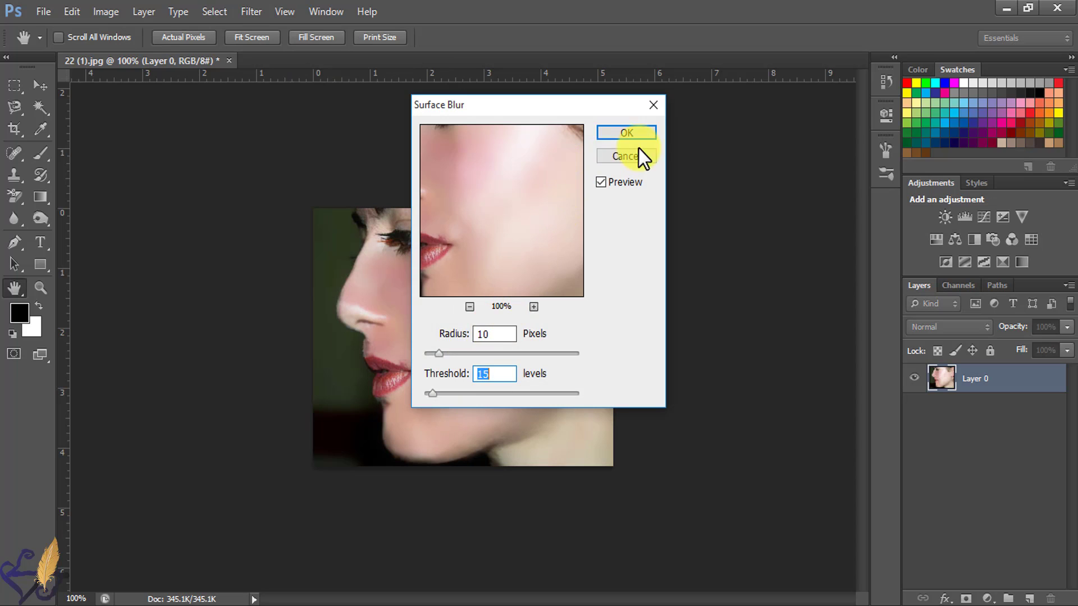
left_click_drag(538, 227, 563, 229)
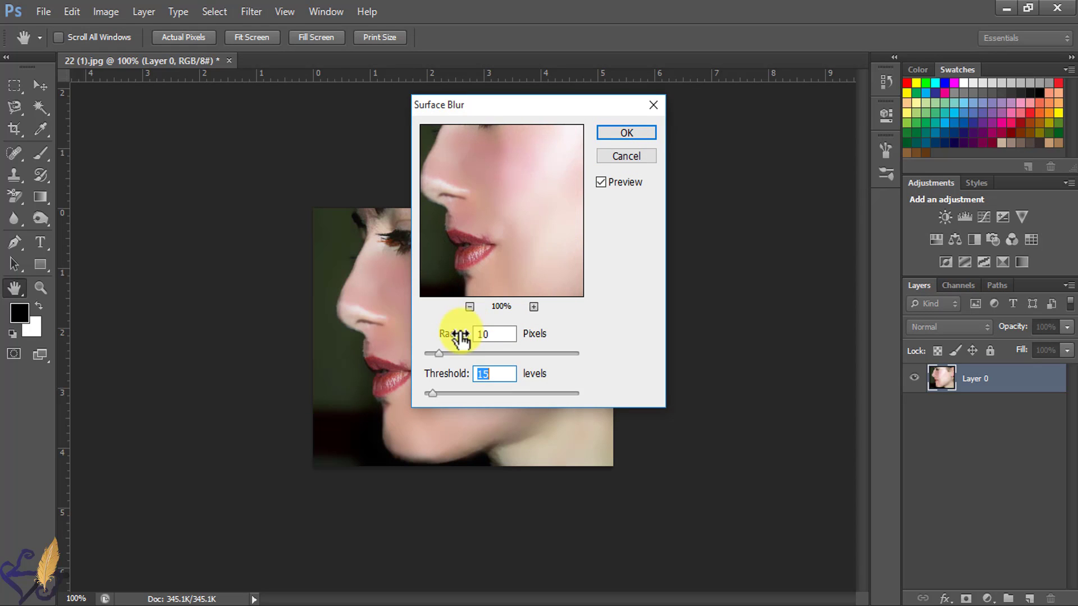
left_click(608, 132)
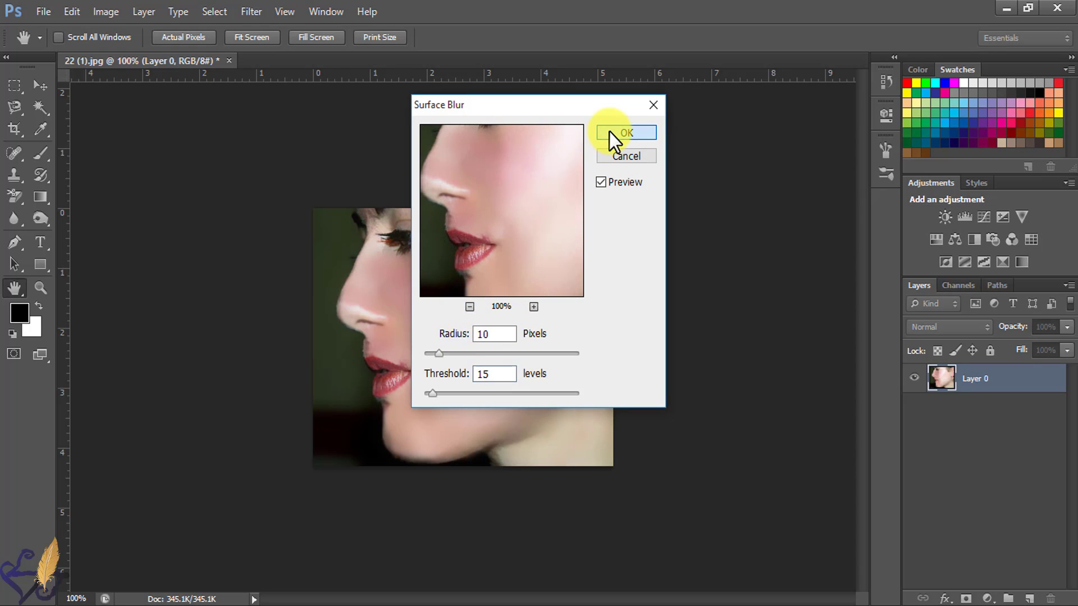
key("r")
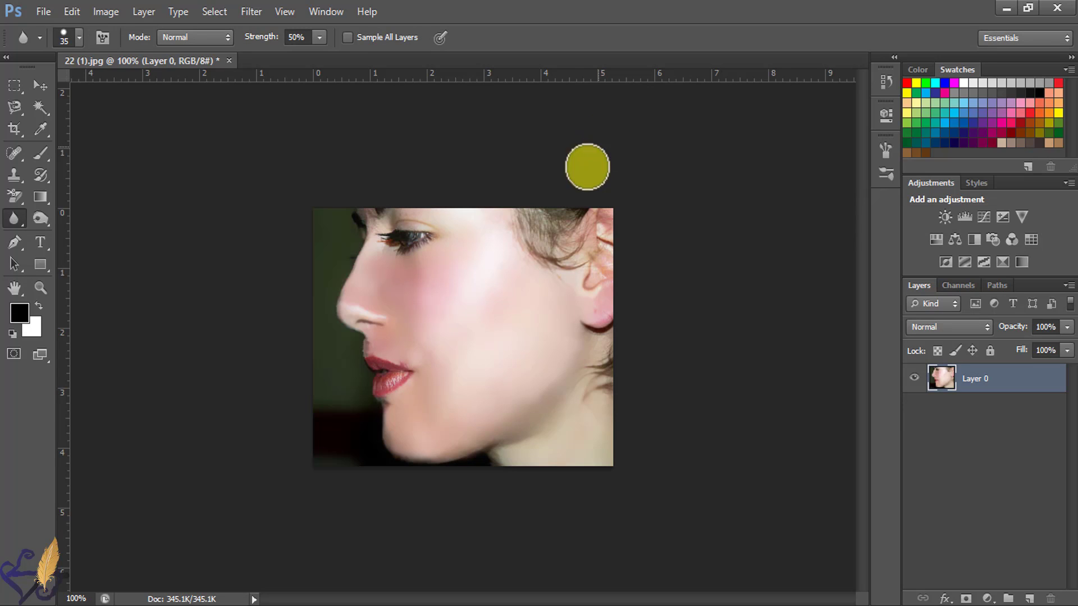